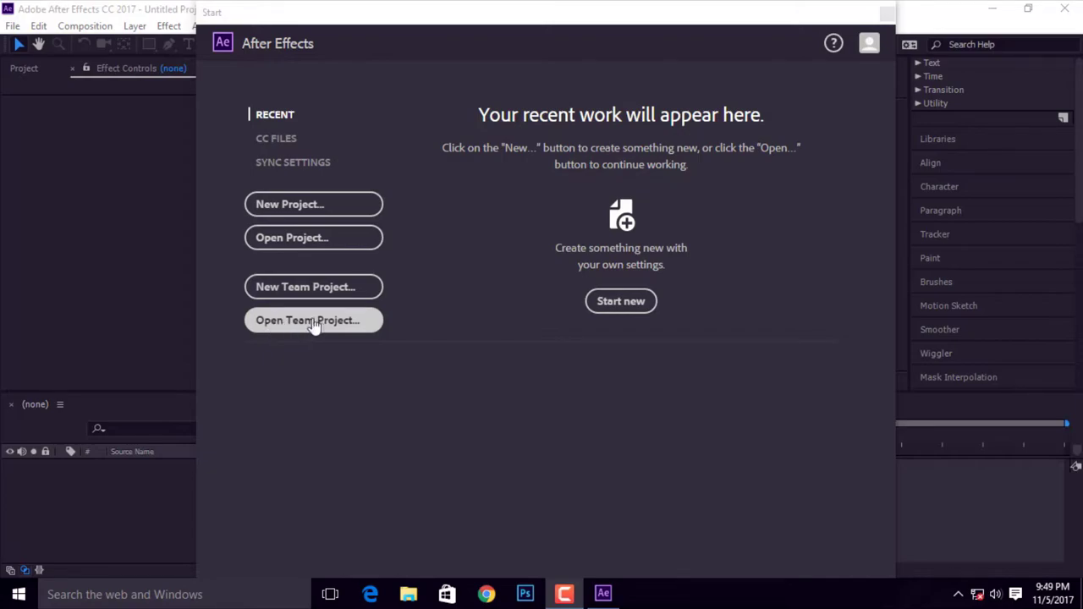
Start a new empty project and glance at the Libraries panel contents.
click(324, 204)
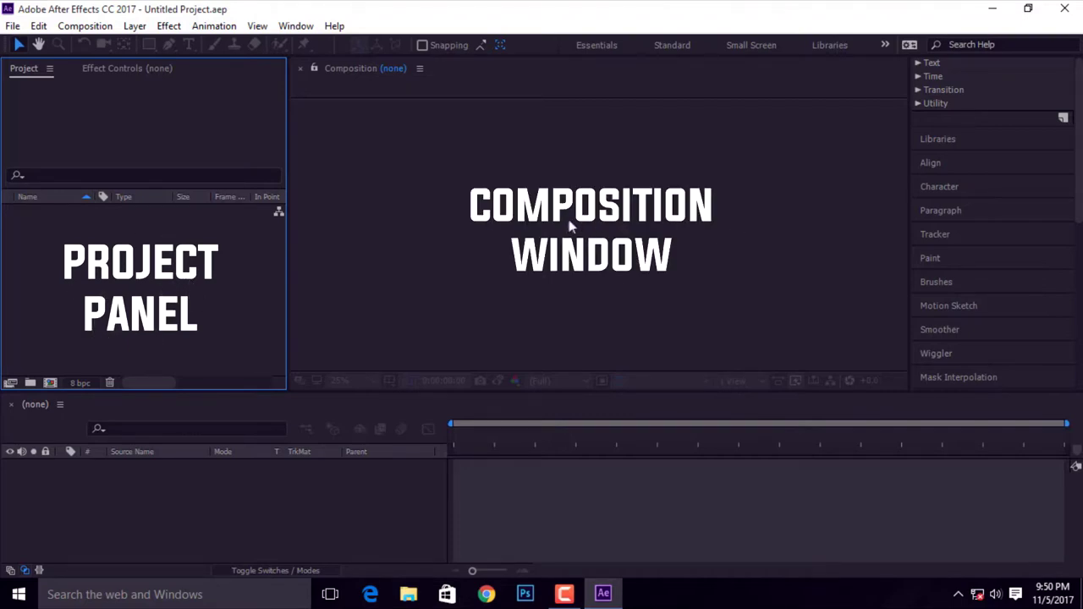
click(568, 223)
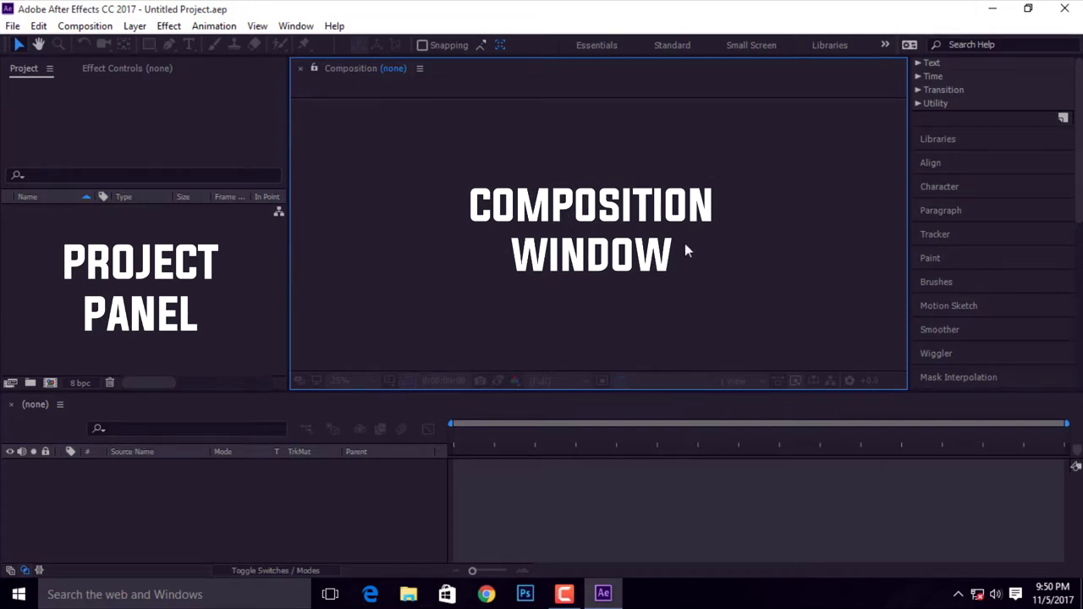
click(1048, 141)
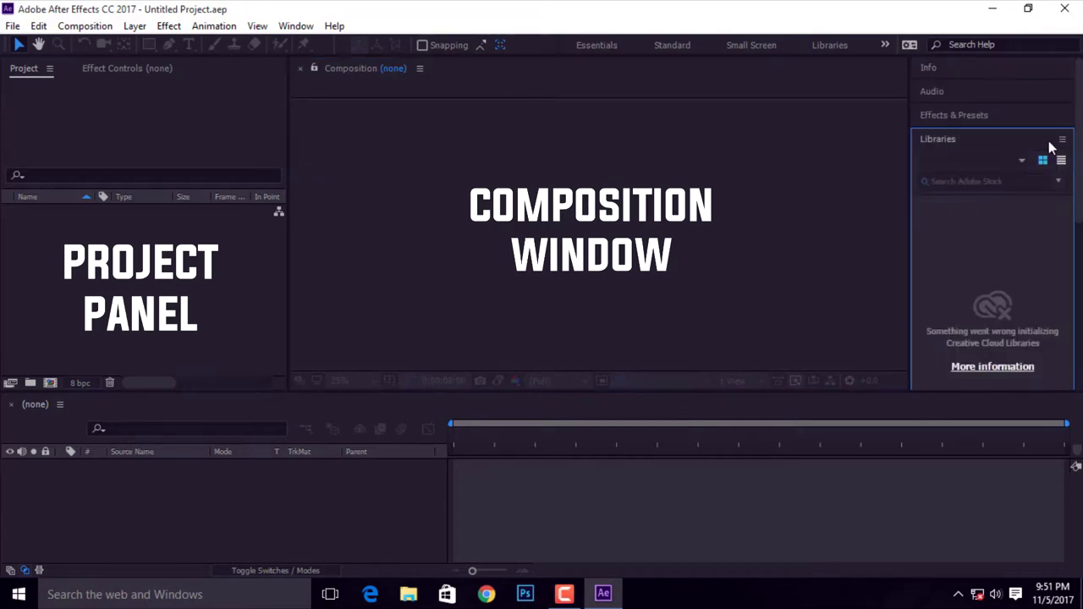
click(1029, 141)
Expand and collapse the Info, Audio and Effects & Presets panels in turn.
click(984, 72)
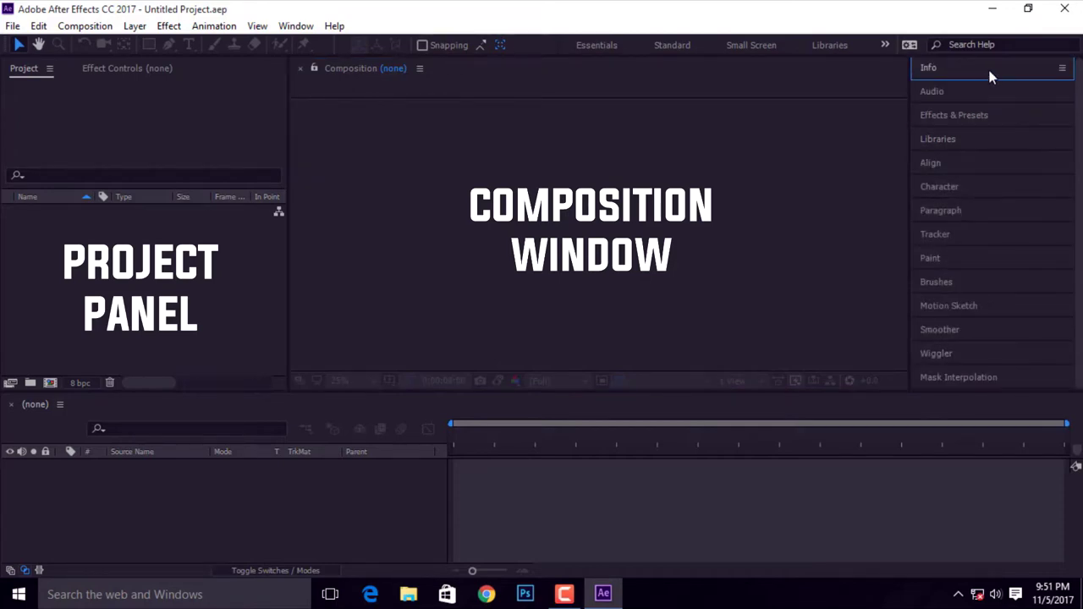
click(988, 71)
click(995, 69)
click(989, 89)
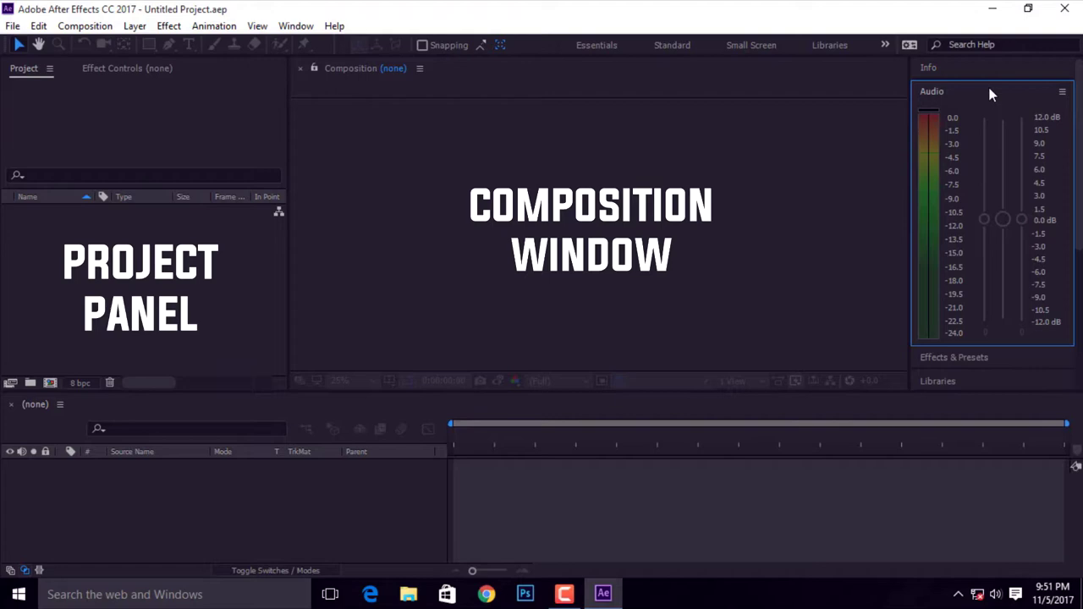
click(1006, 91)
click(992, 113)
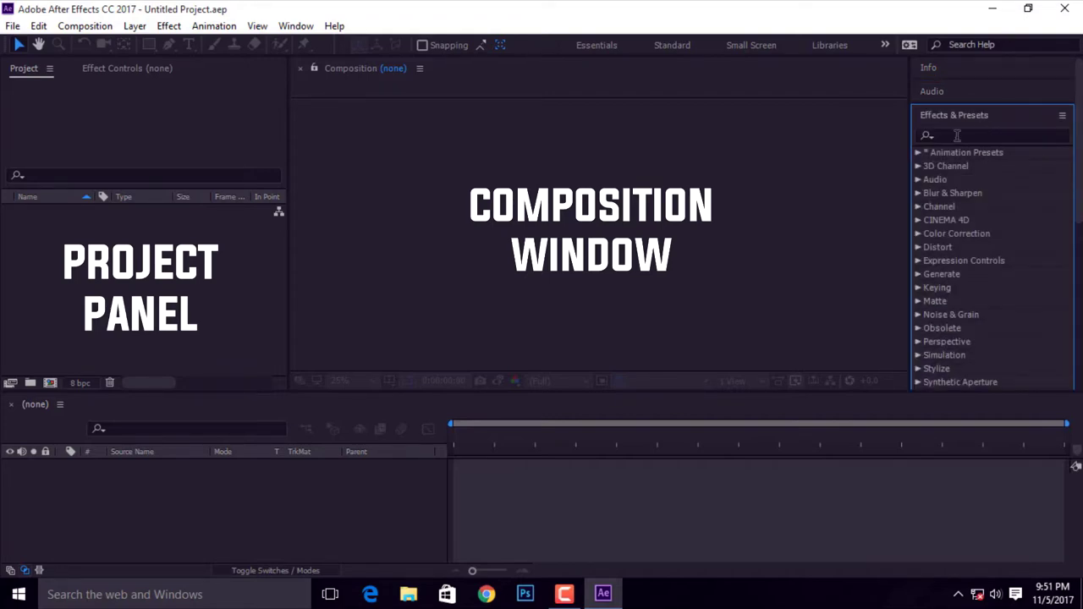
click(987, 116)
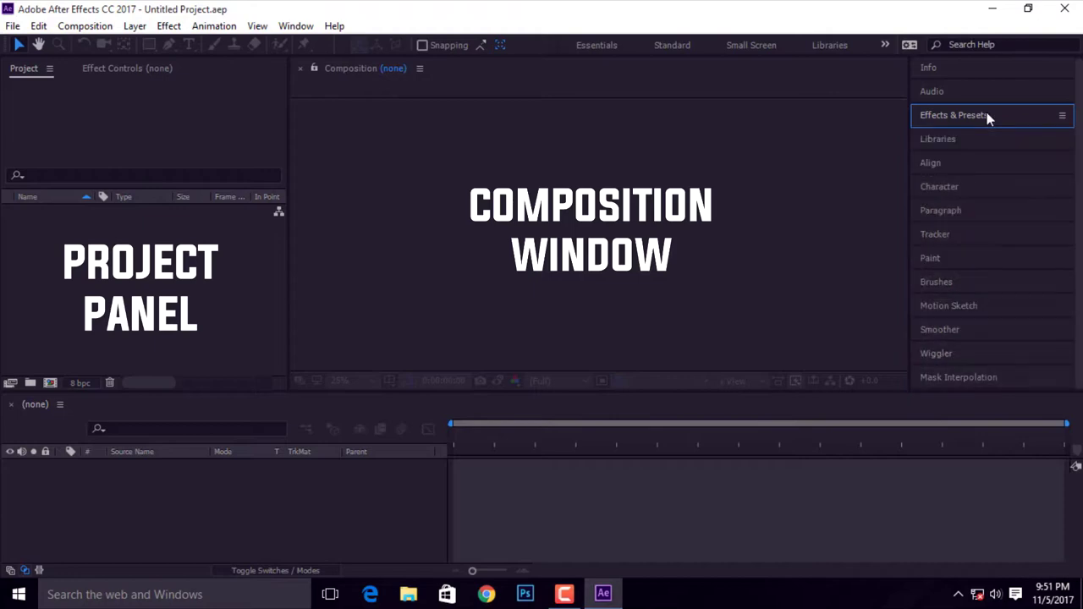
click(1013, 142)
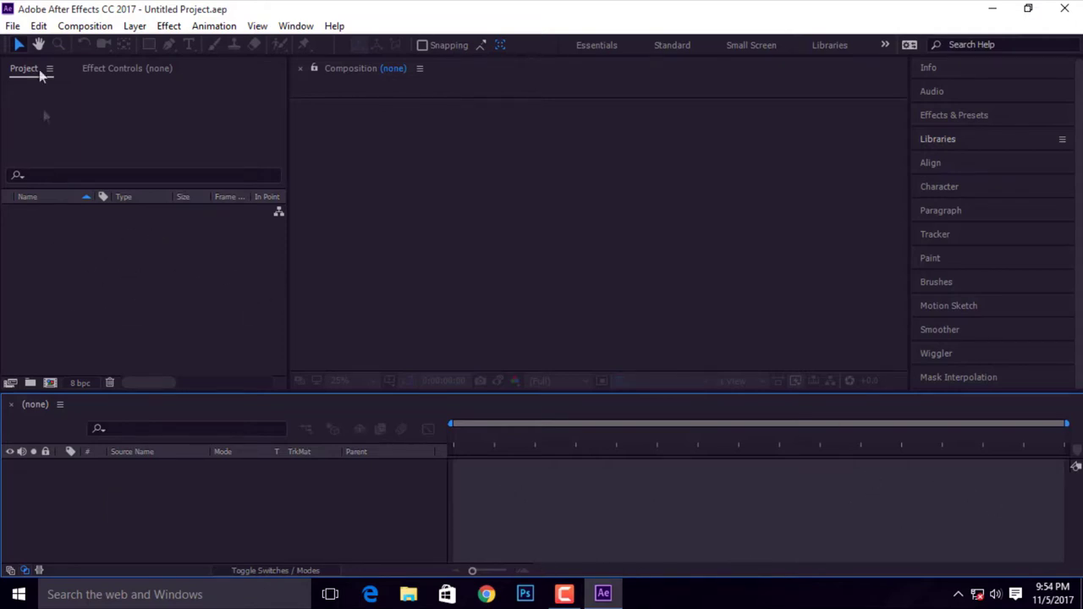
Bring up Composition Settings for a new comp with Ctrl+N and select the default name Comp 1.
click(81, 29)
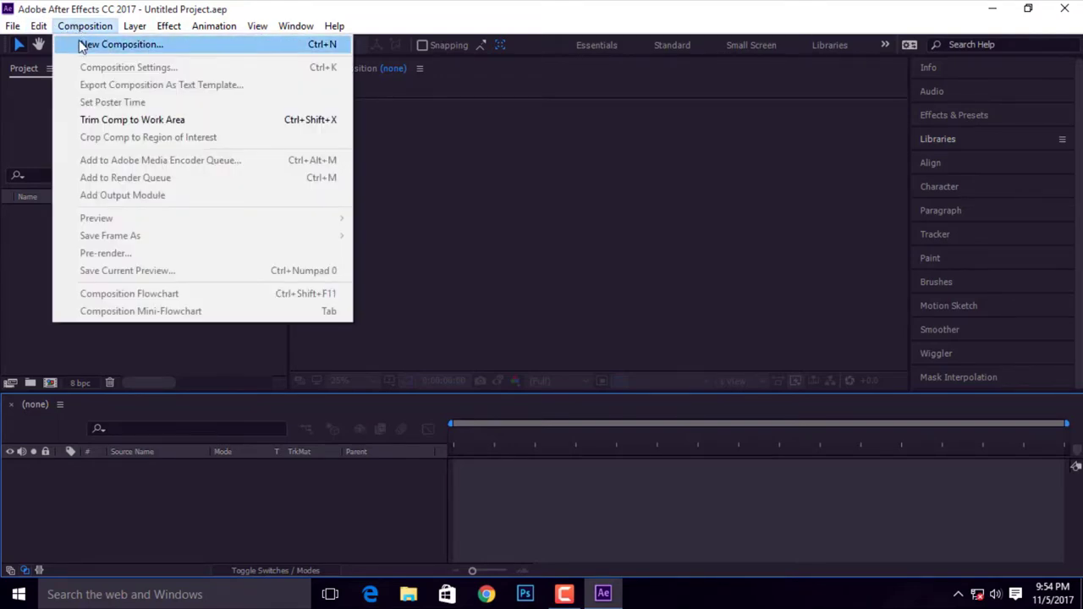
click(267, 44)
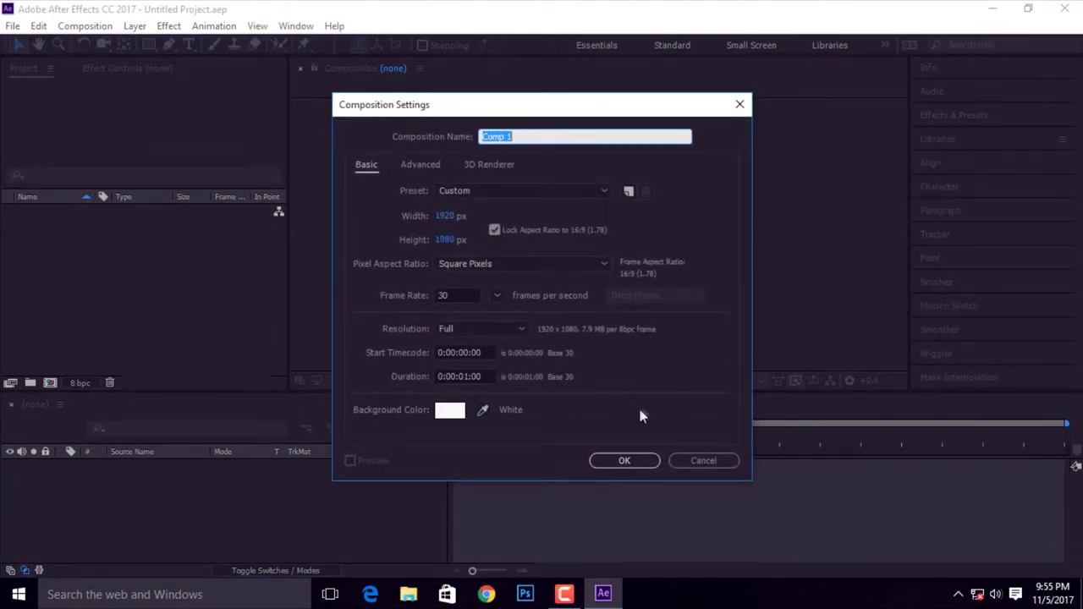
click(739, 104)
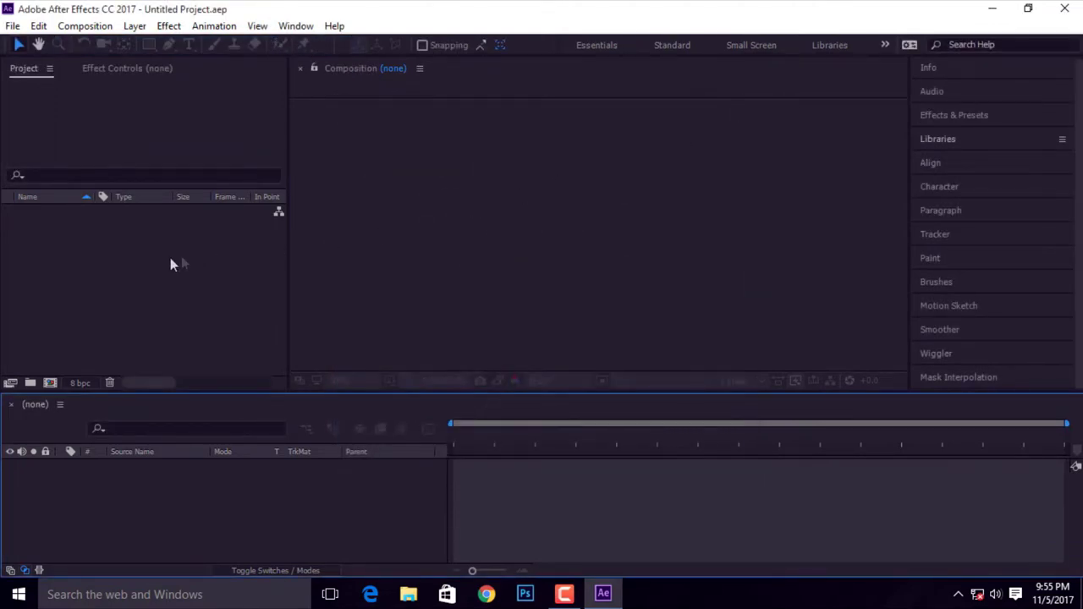
click(137, 250)
right_click(137, 251)
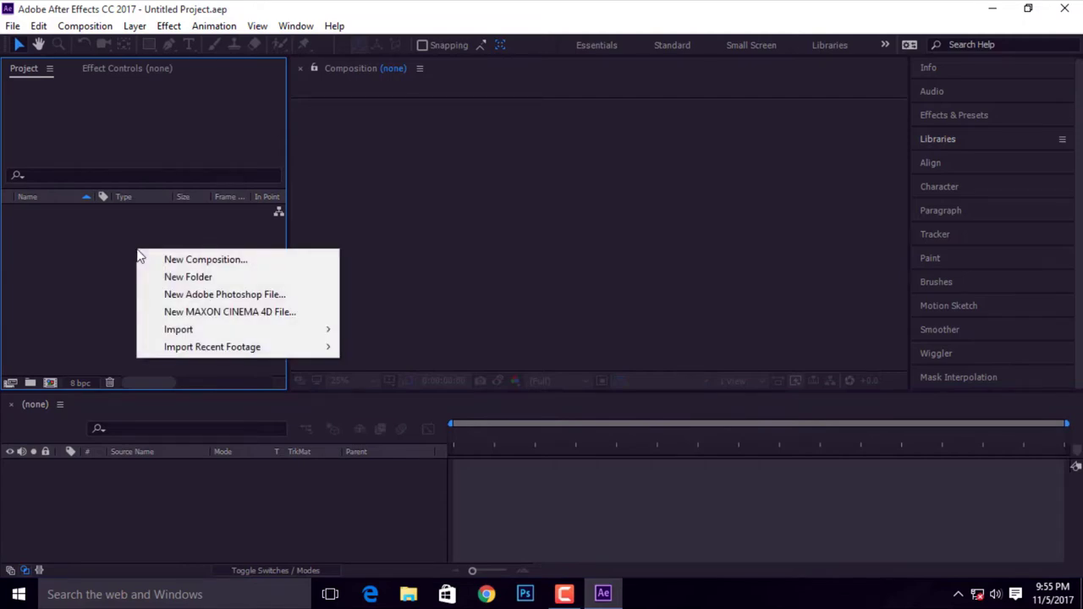
click(167, 261)
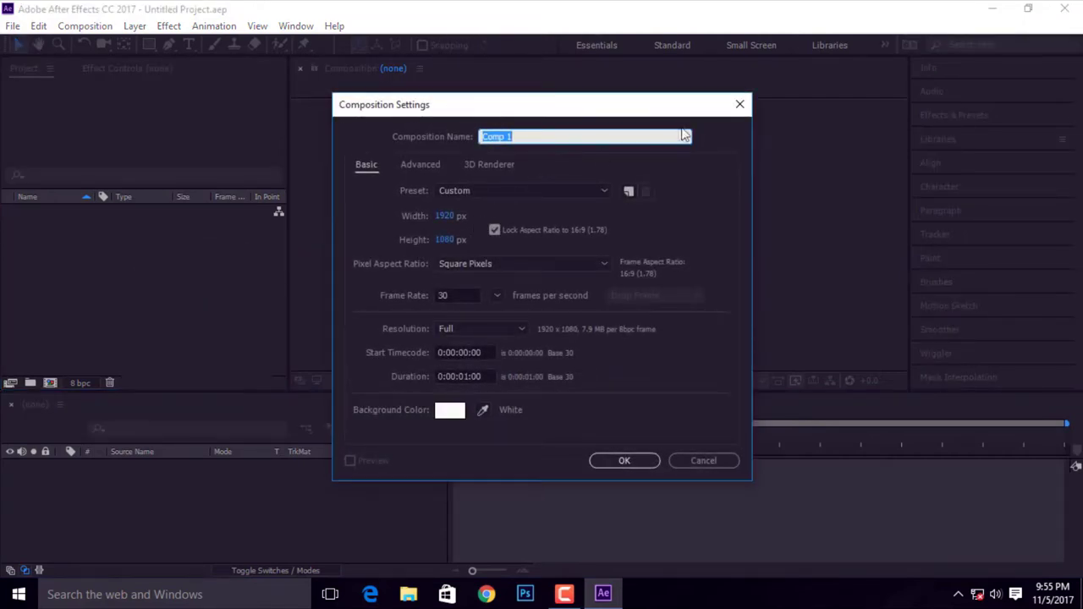
click(739, 105)
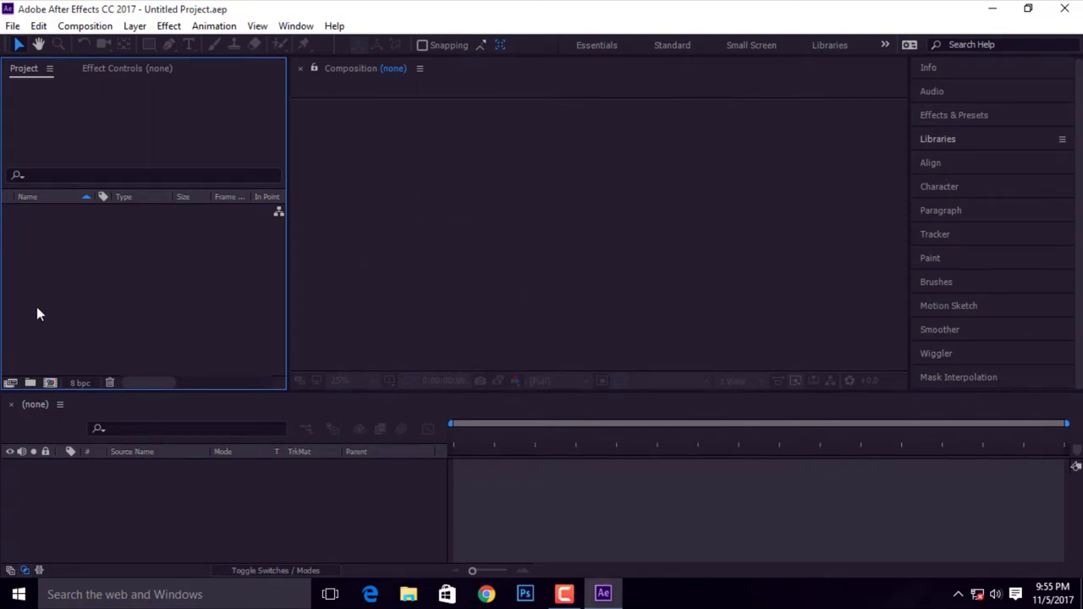
key(ctrl+n)
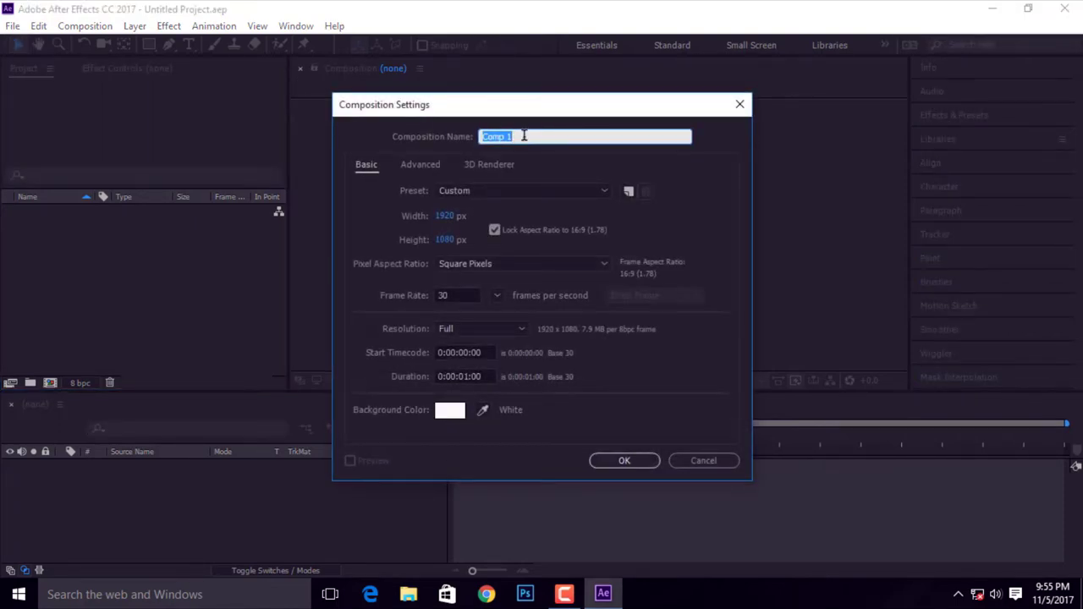
drag(518, 136, 461, 135)
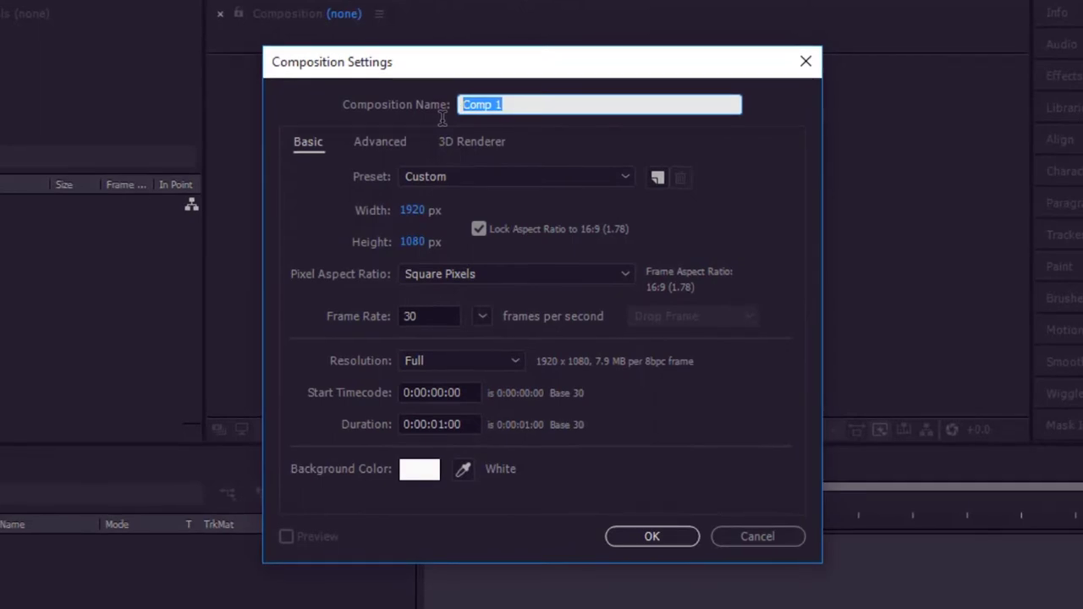
Name the composition 'main comp' and apply the HDTV 1080 29.97 preset.
key(BackSpace)
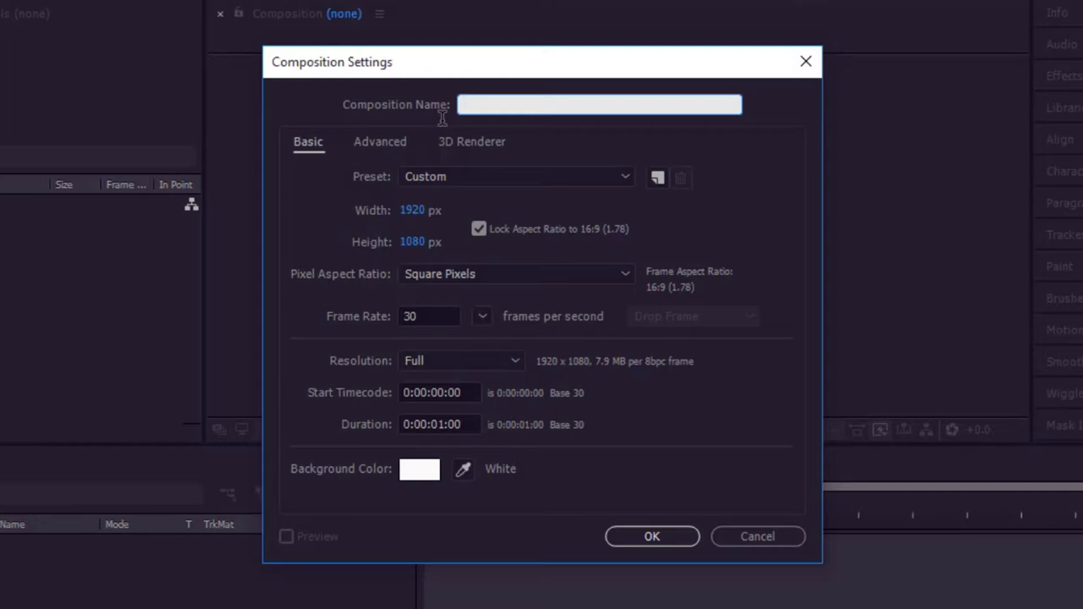
text(main )
text(comp)
click(372, 140)
click(468, 139)
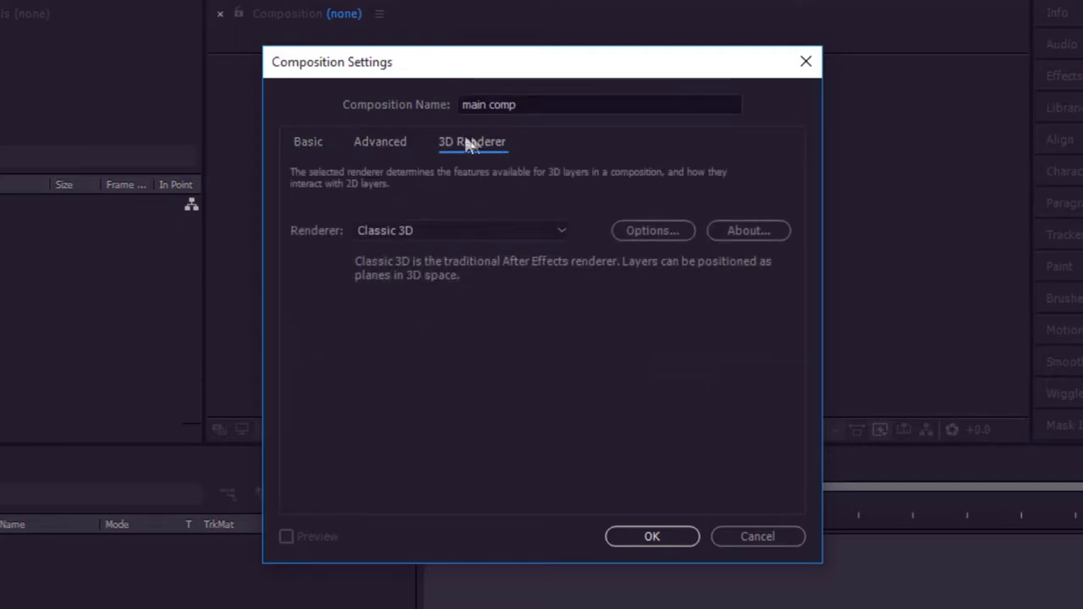
click(313, 141)
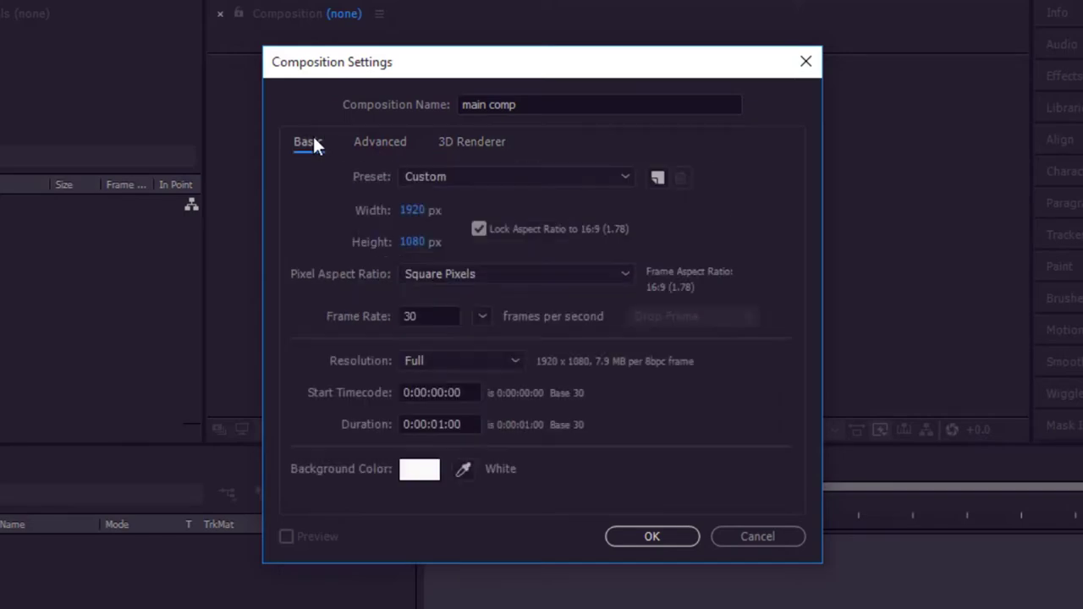
click(479, 176)
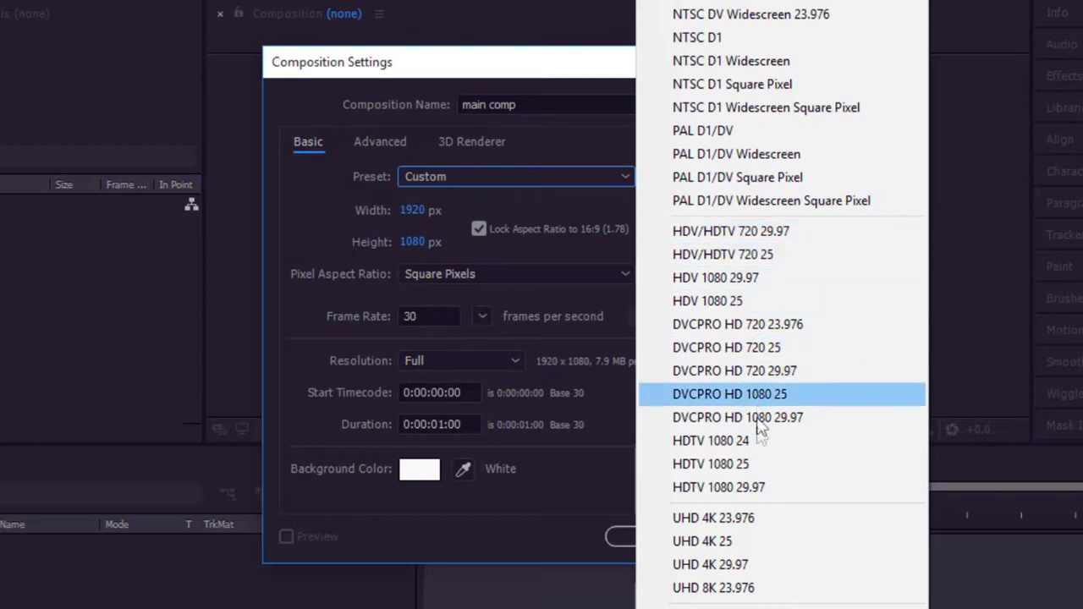
click(751, 499)
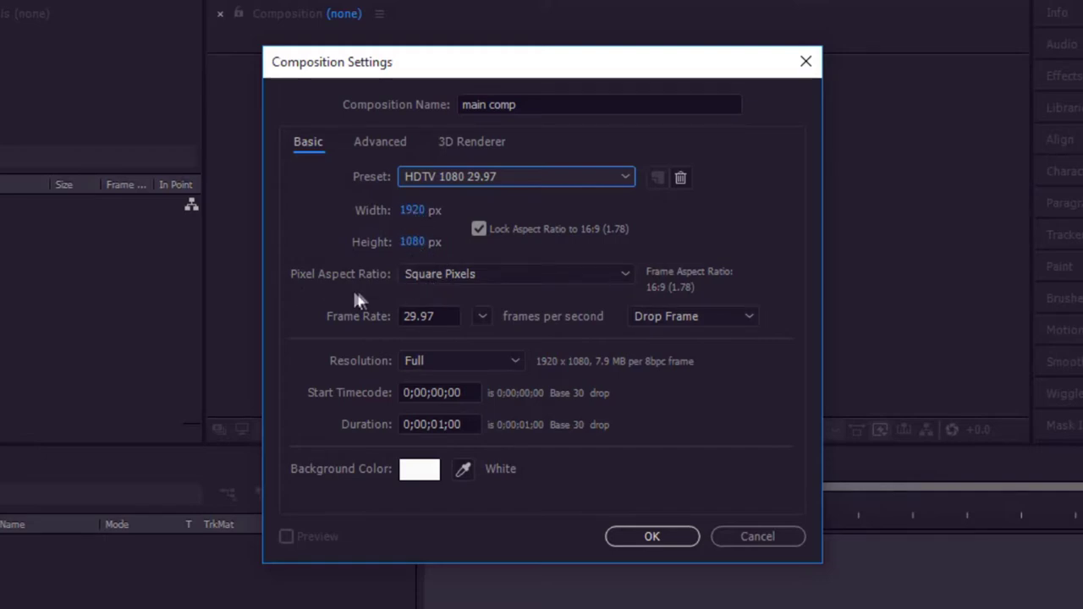
Keep Square Pixels, 29.97 fps and Full resolution, and set Start Timecode to 0.
click(506, 273)
click(506, 301)
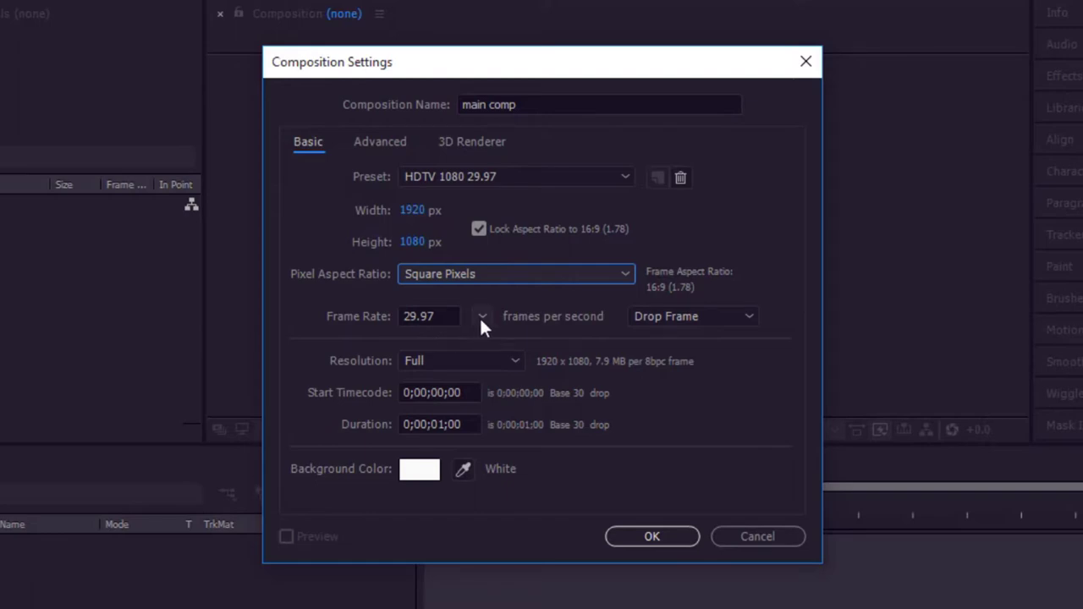
click(483, 316)
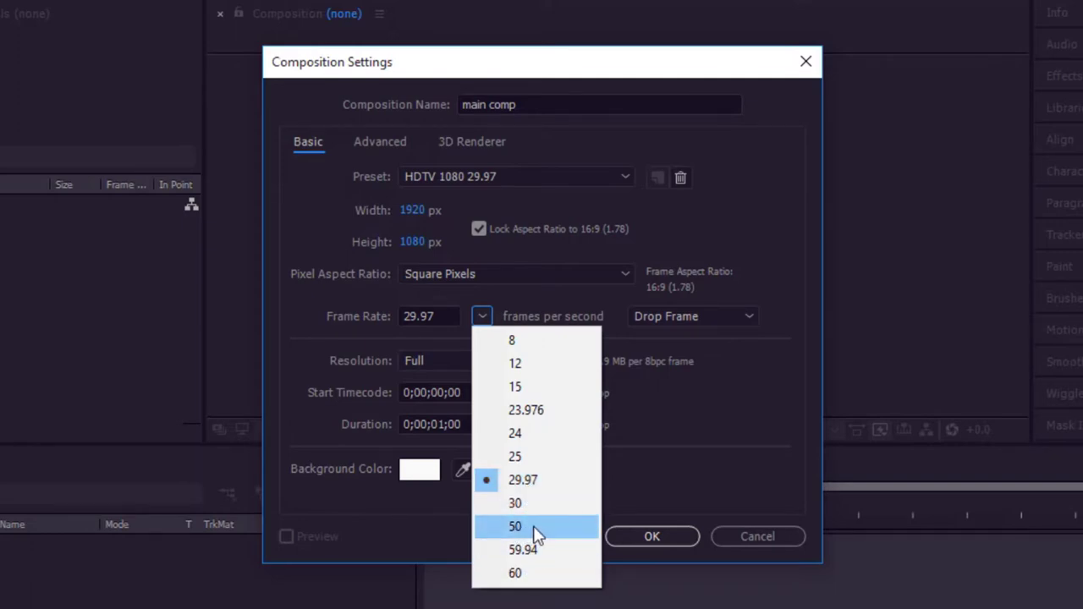
click(555, 478)
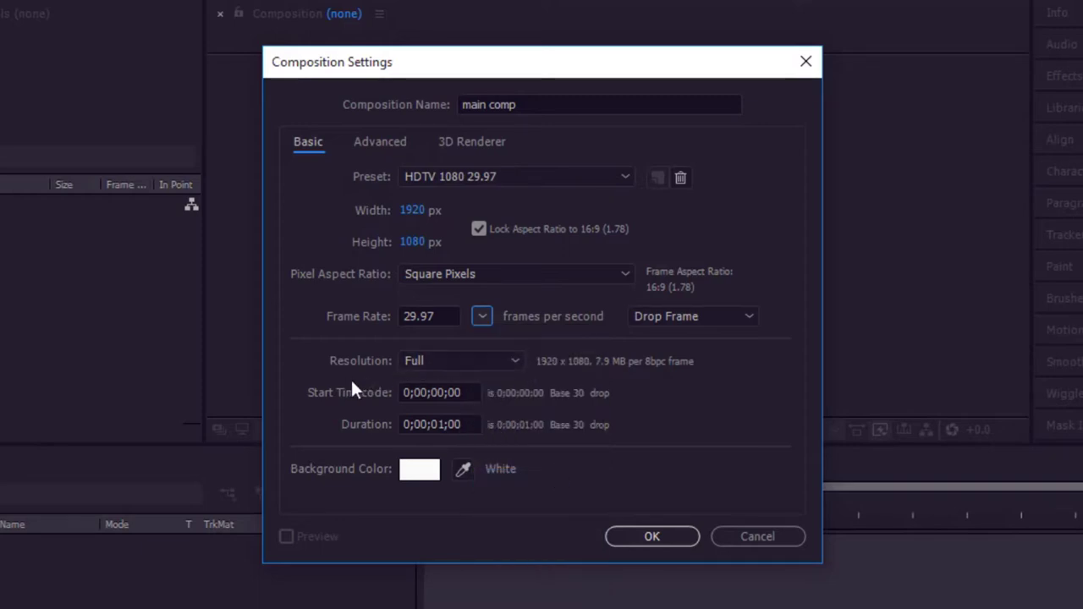
click(492, 360)
click(476, 386)
click(466, 392)
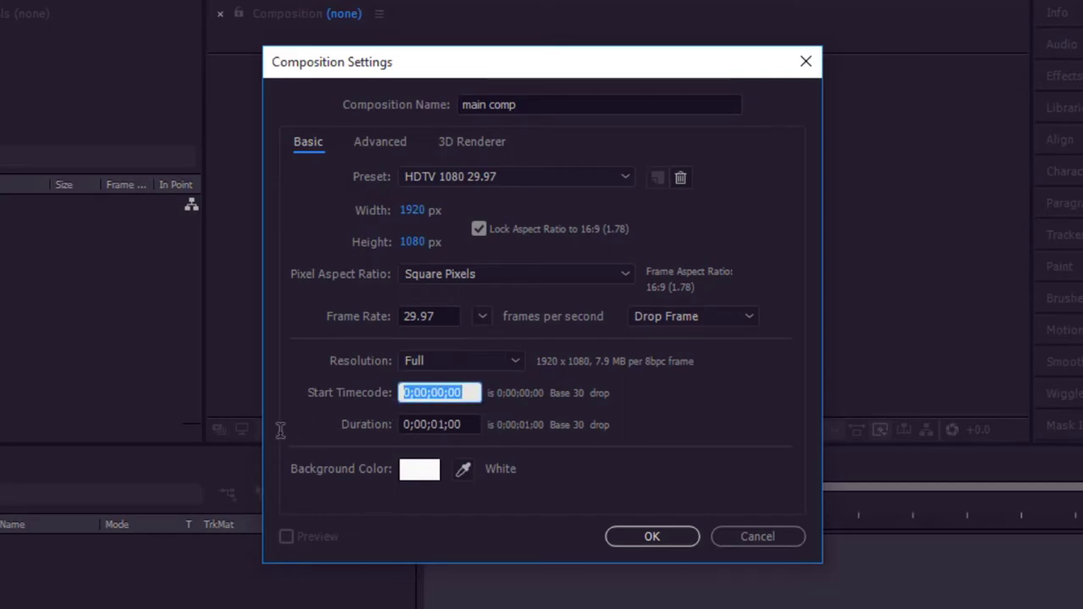
key(BackSpace)
text(0)
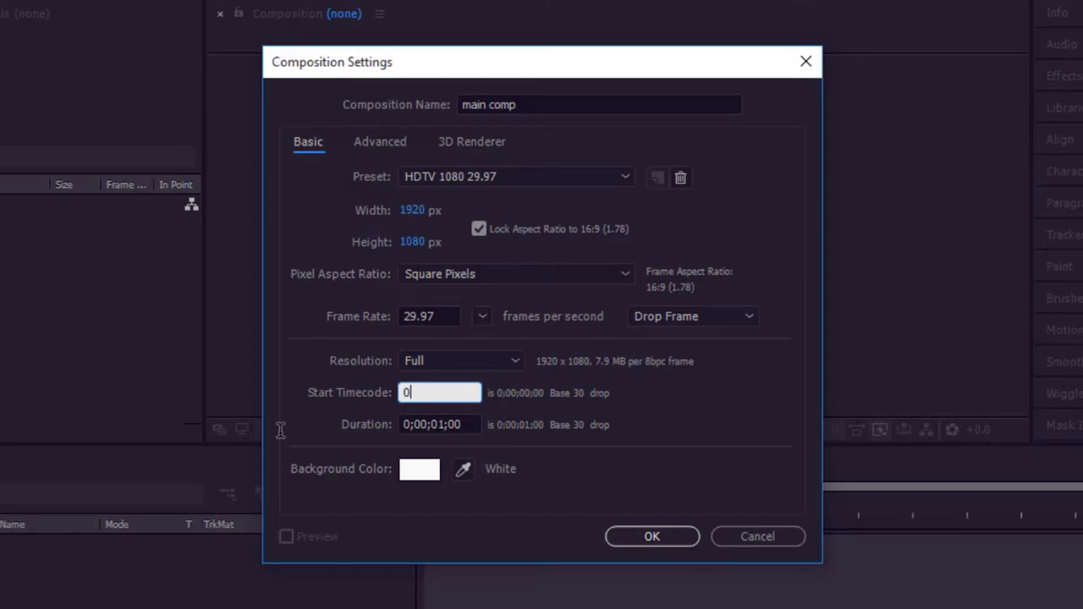
click(501, 389)
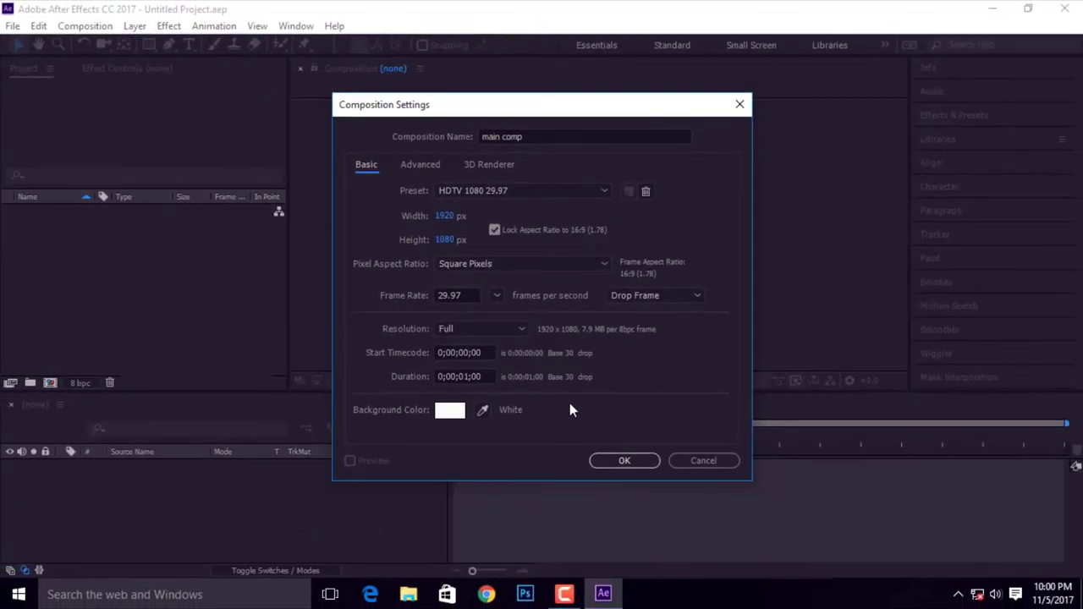
Create the main comp composition.
click(612, 462)
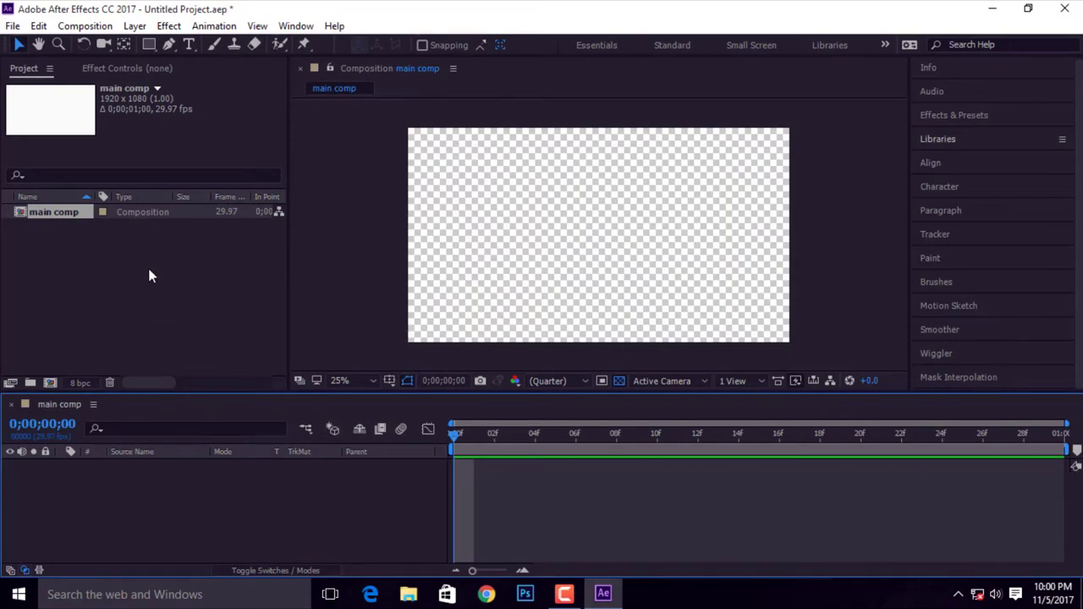
click(12, 26)
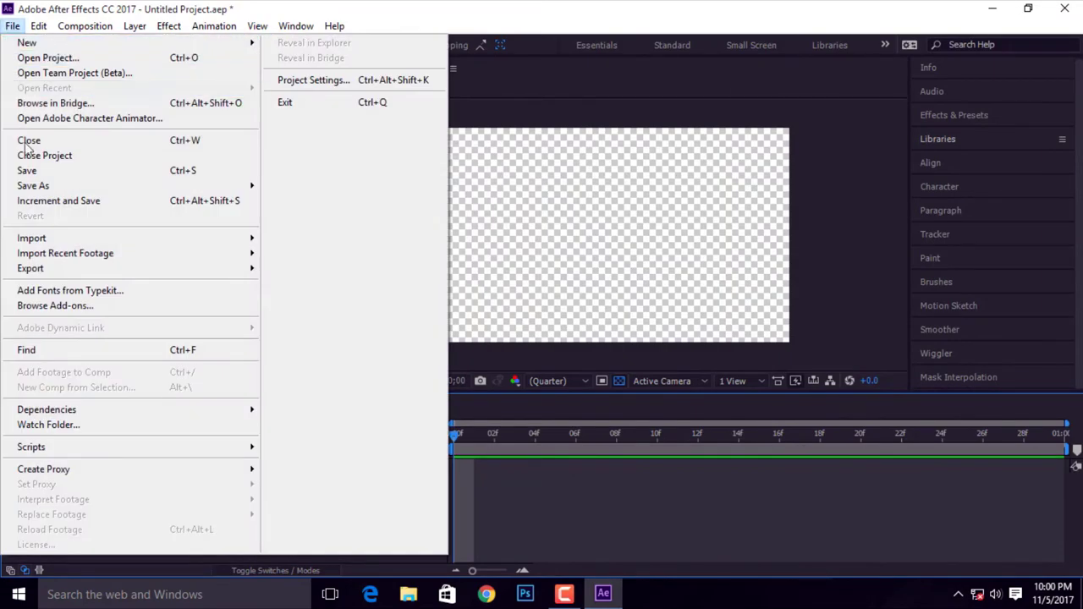
click(719, 173)
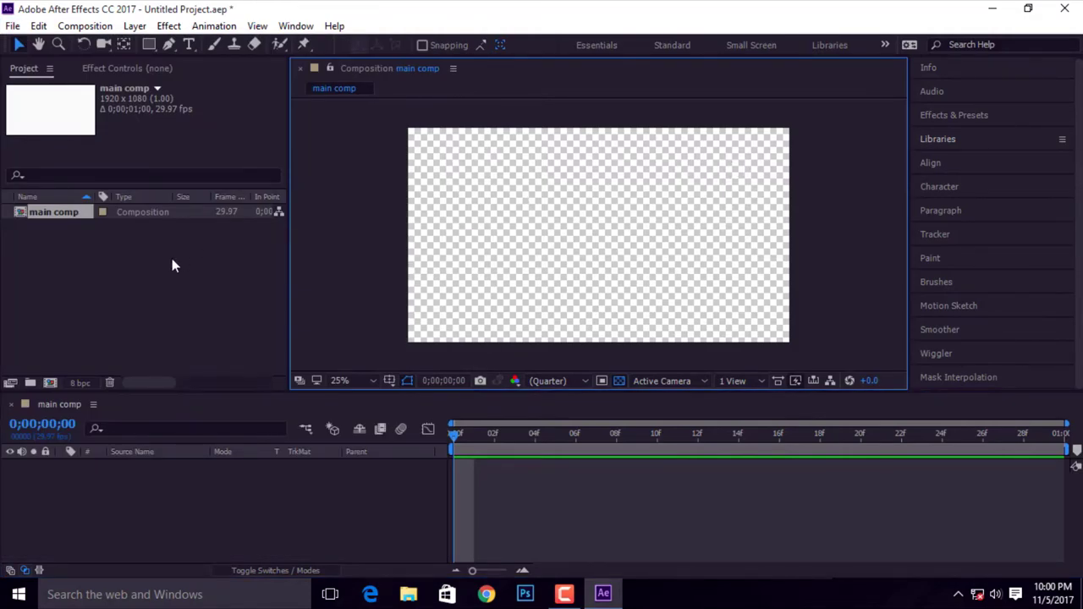
click(153, 292)
right_click(152, 291)
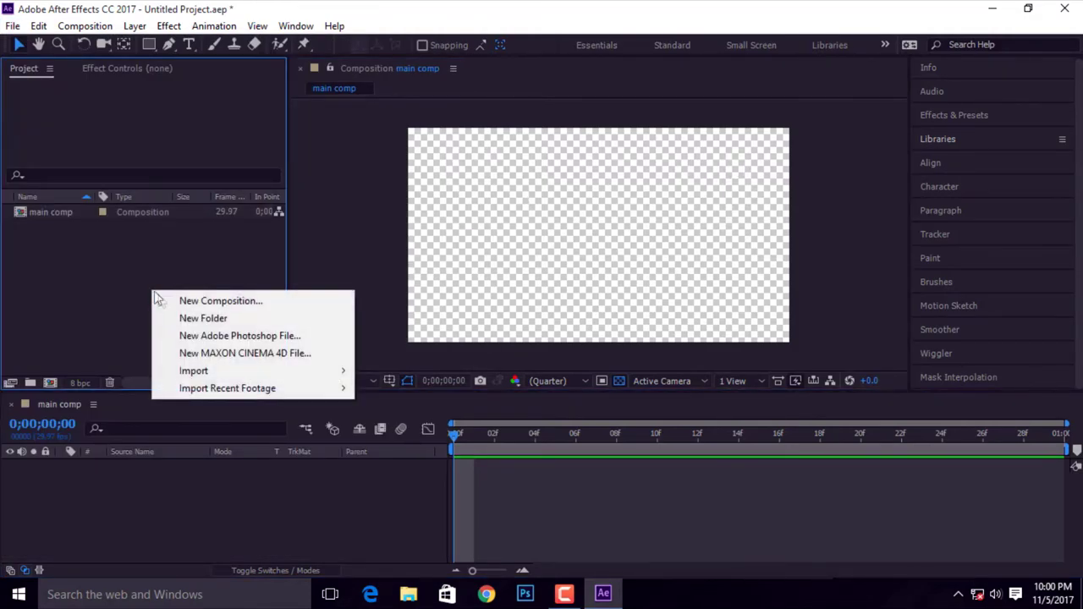
mouse_move(196, 374)
click(391, 370)
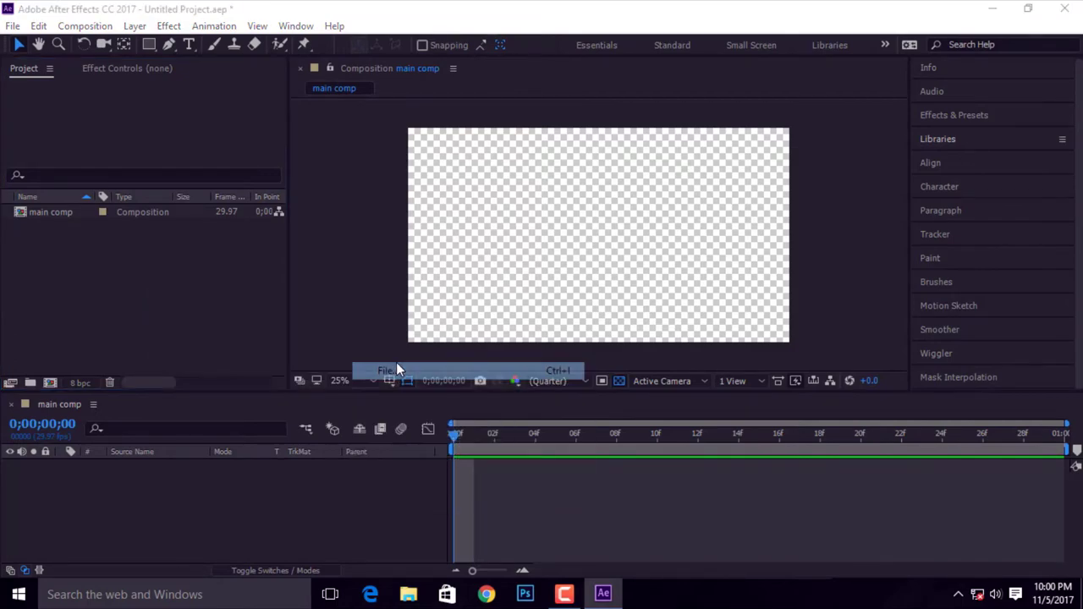
scroll(331, 249, down, 3)
scroll(331, 249, down, 3)
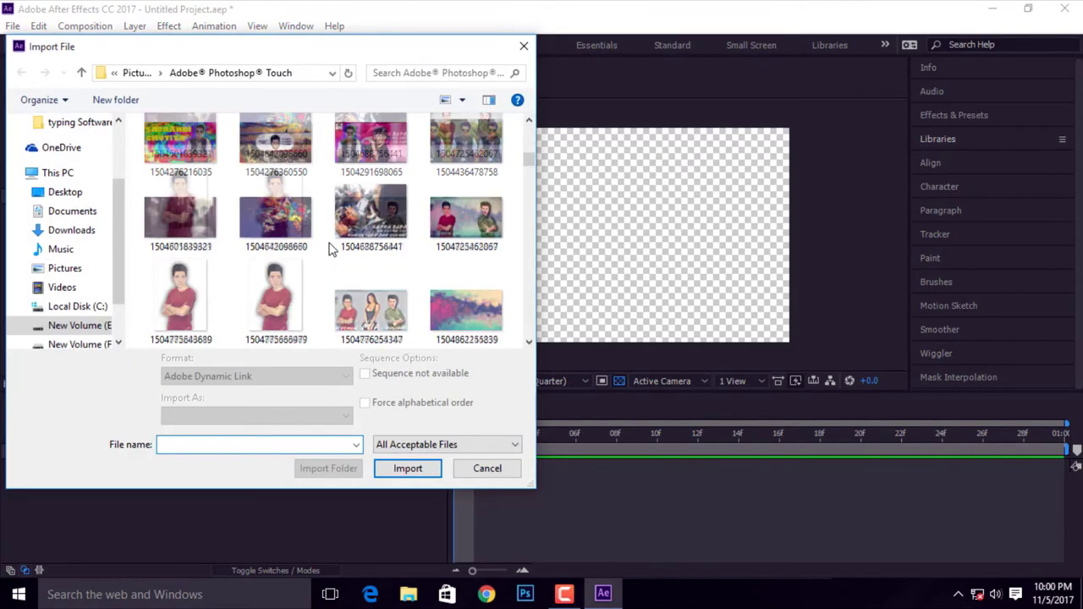
scroll(330, 249, down, 3)
scroll(331, 248, down, 1)
scroll(330, 249, up, 3)
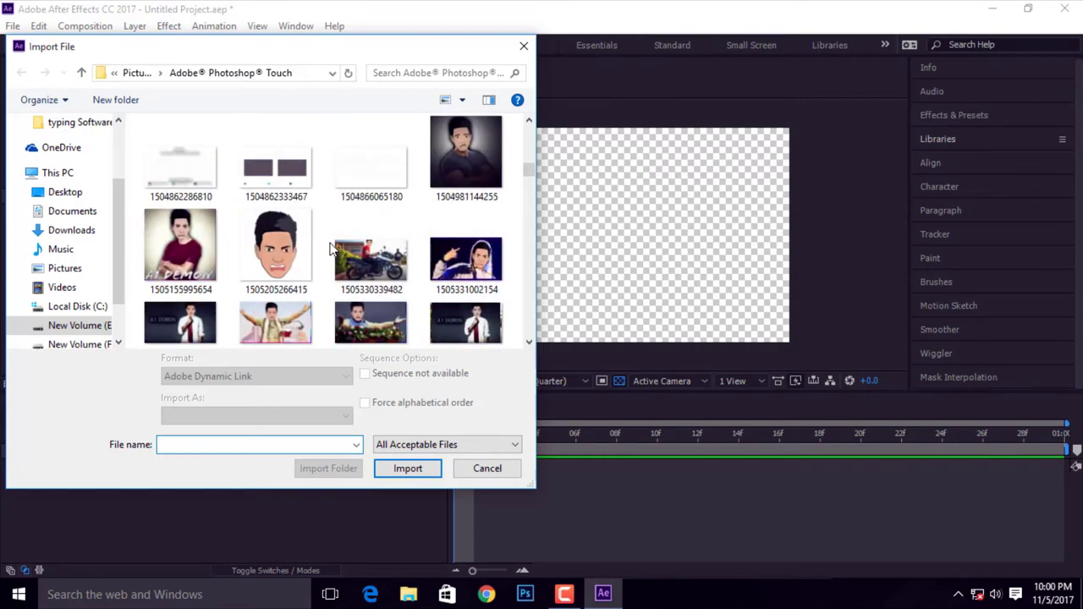
click(466, 254)
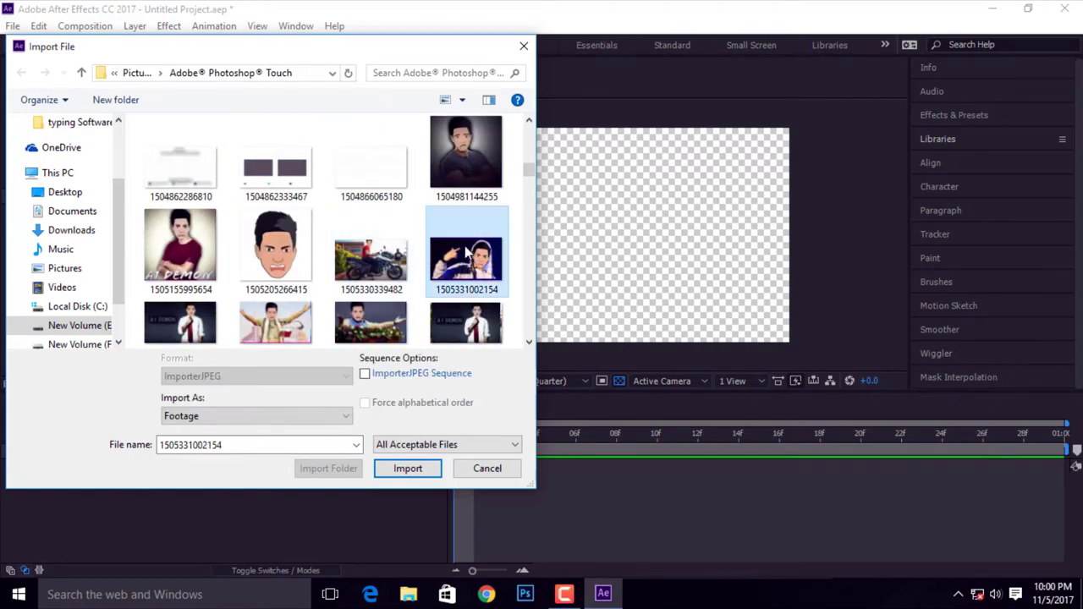
ctrl+click(370, 323)
click(409, 494)
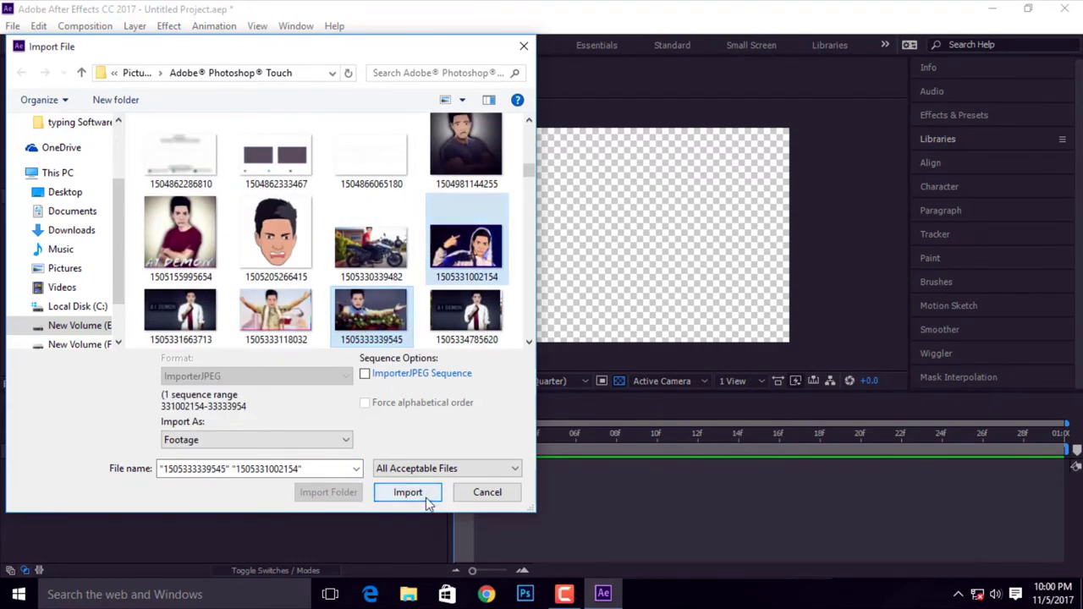
drag(65, 214, 75, 494)
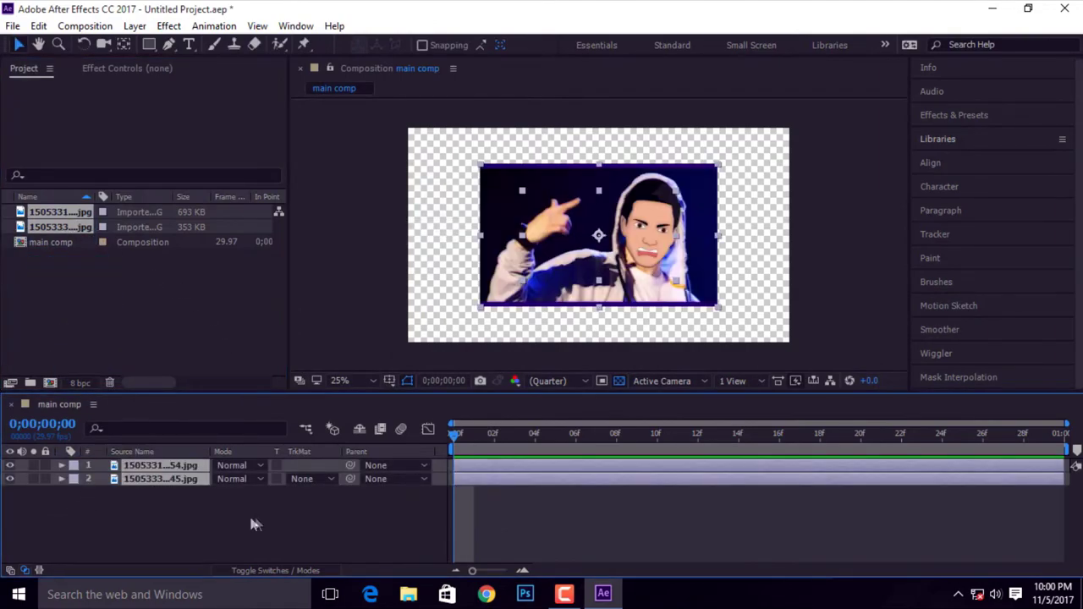
click(697, 212)
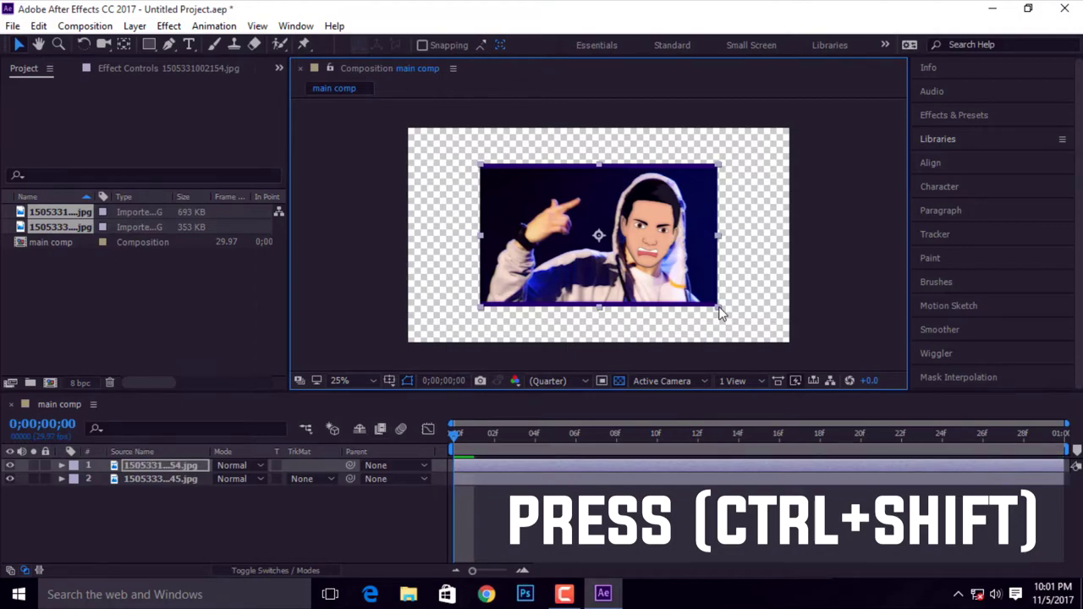
drag(720, 313, 793, 360)
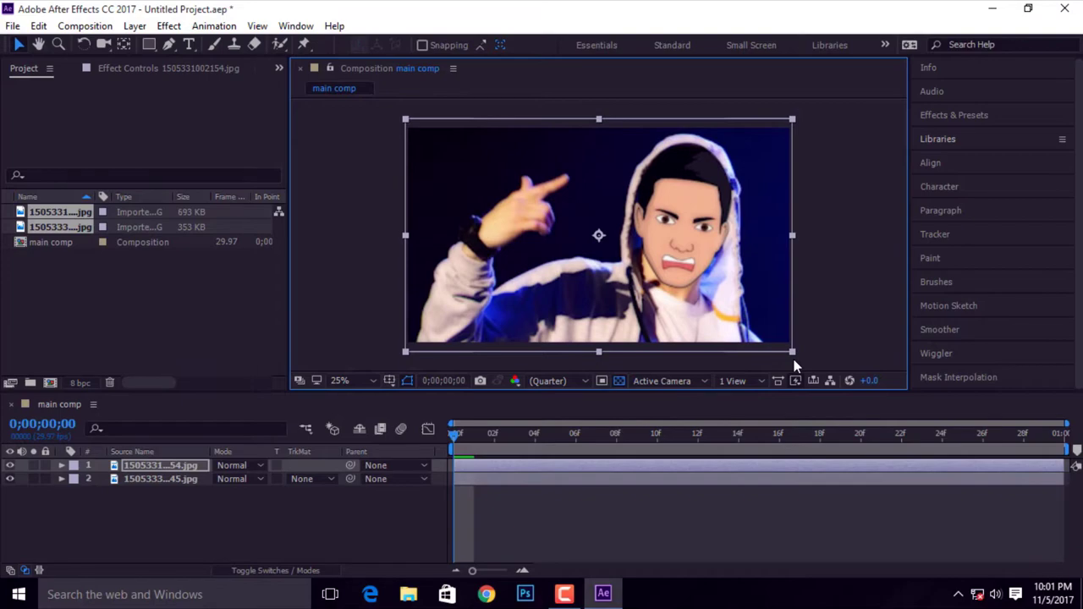
click(698, 526)
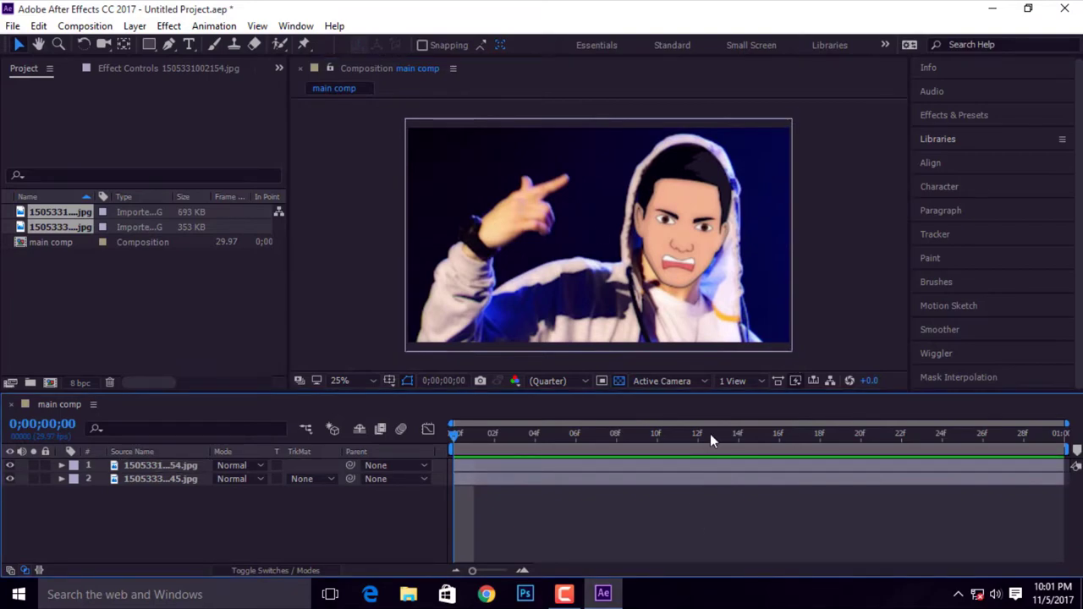
drag(455, 466, 638, 465)
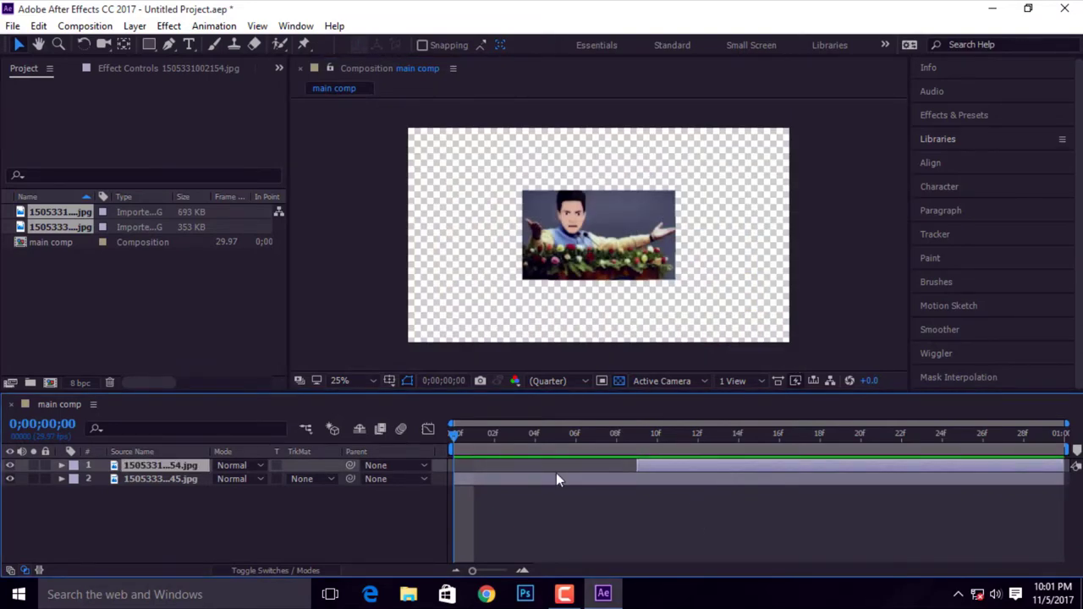
Scale the second photo on layer 2 up to fill the frame.
click(557, 478)
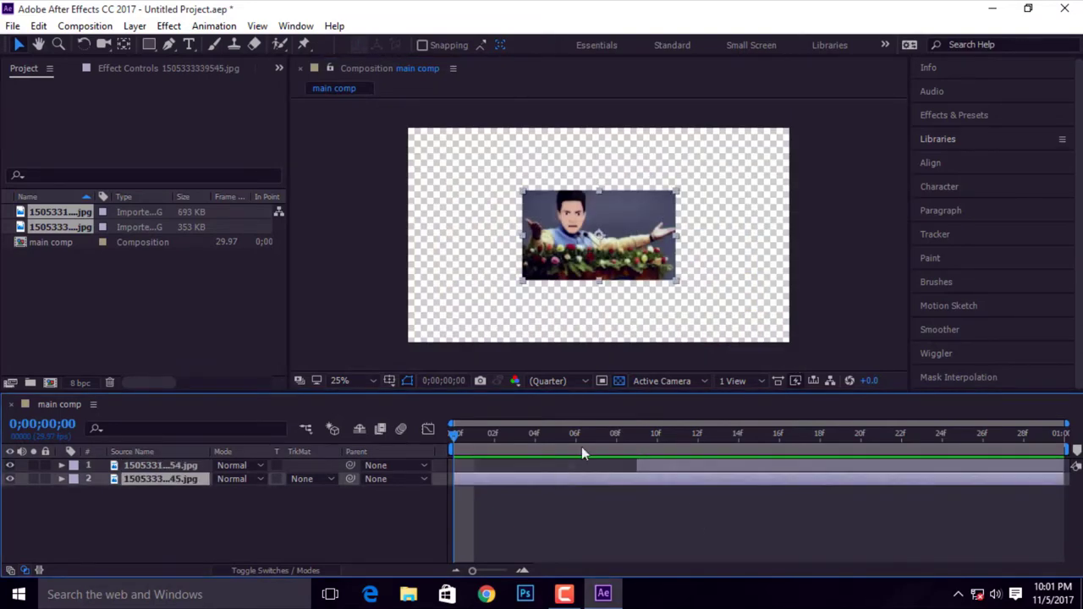
click(679, 286)
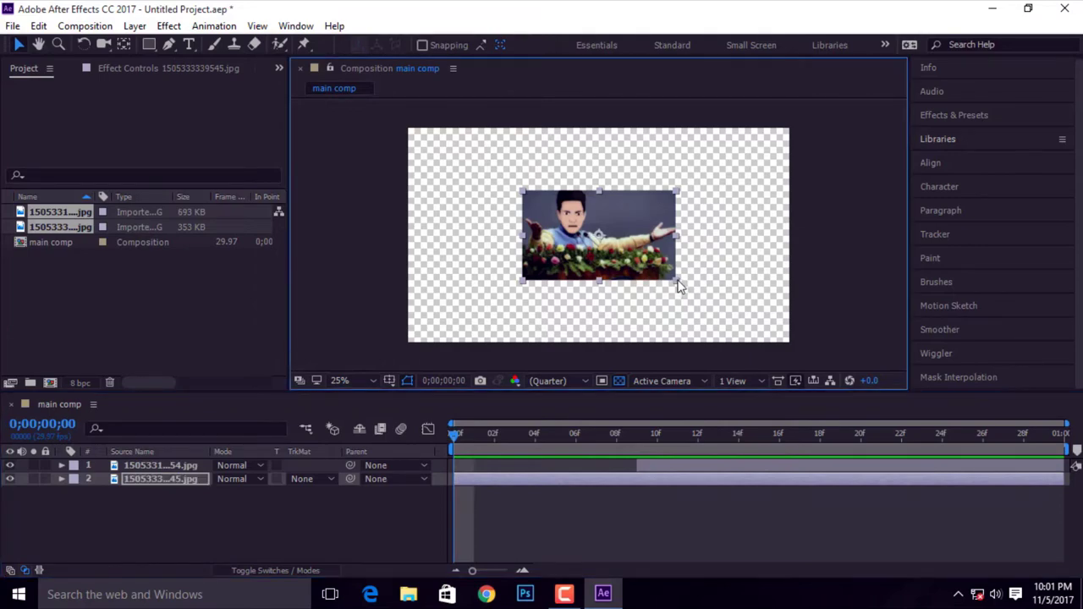
drag(678, 286, 790, 367)
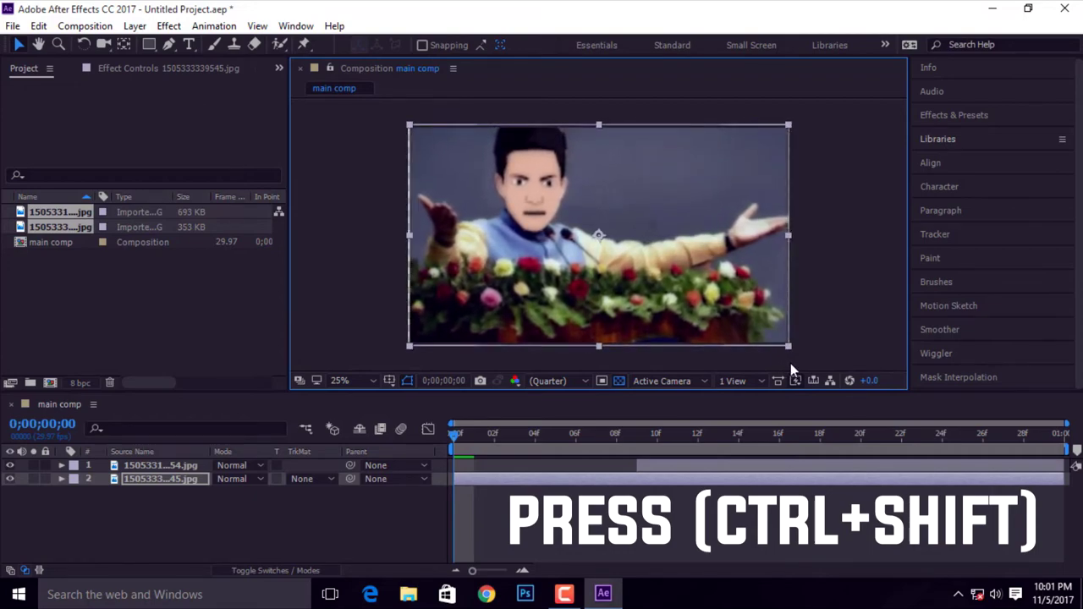
Split layer 2 at frame 5, delete the extra piece, and end it where layer 1 begins.
click(618, 504)
click(554, 433)
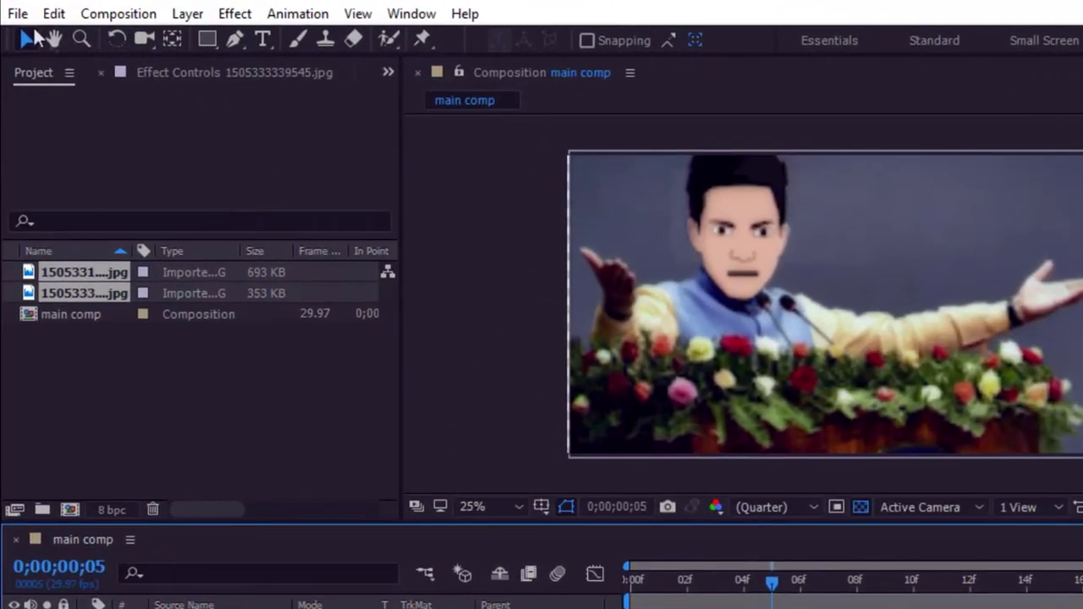
click(51, 14)
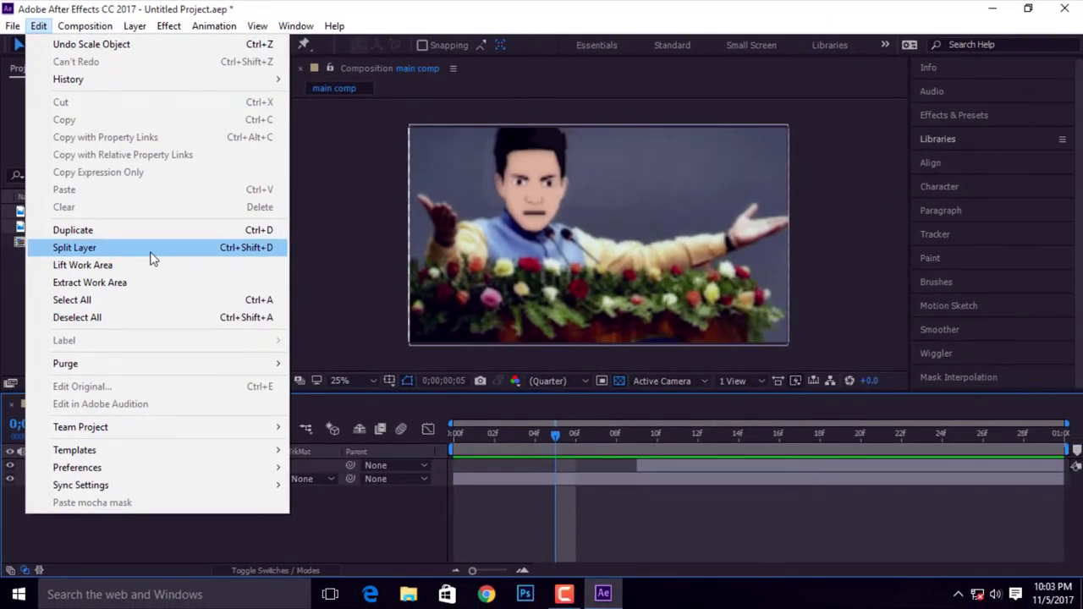
click(151, 253)
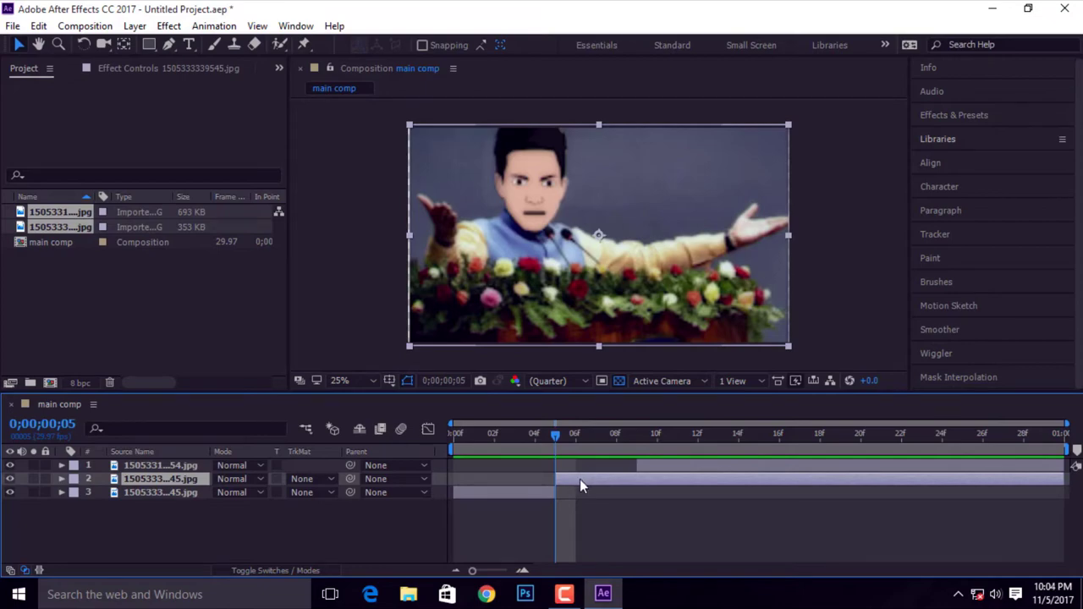
key(Delete)
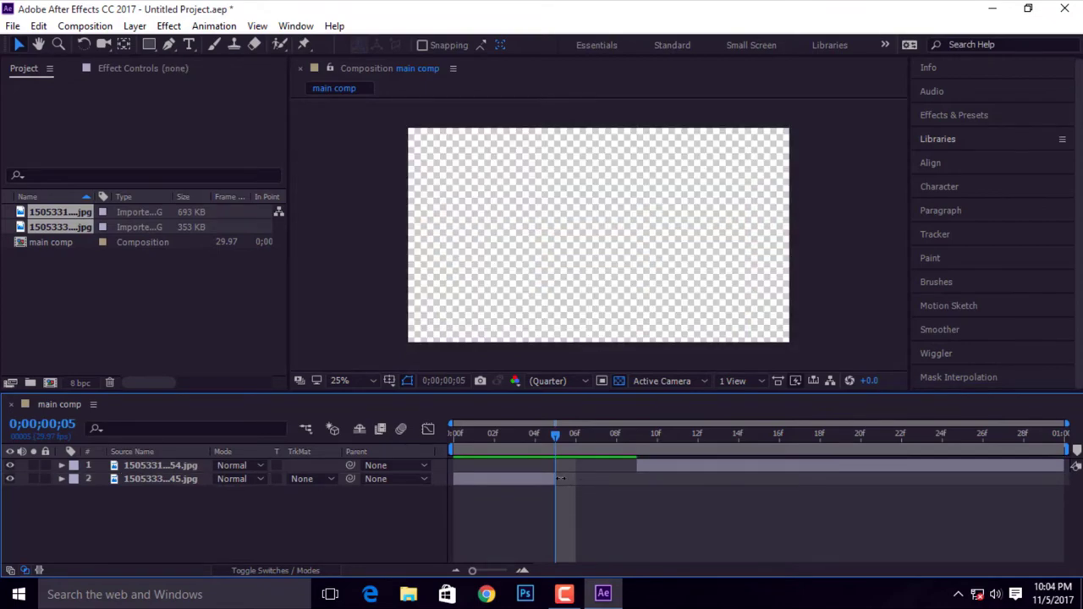
drag(554, 478, 629, 489)
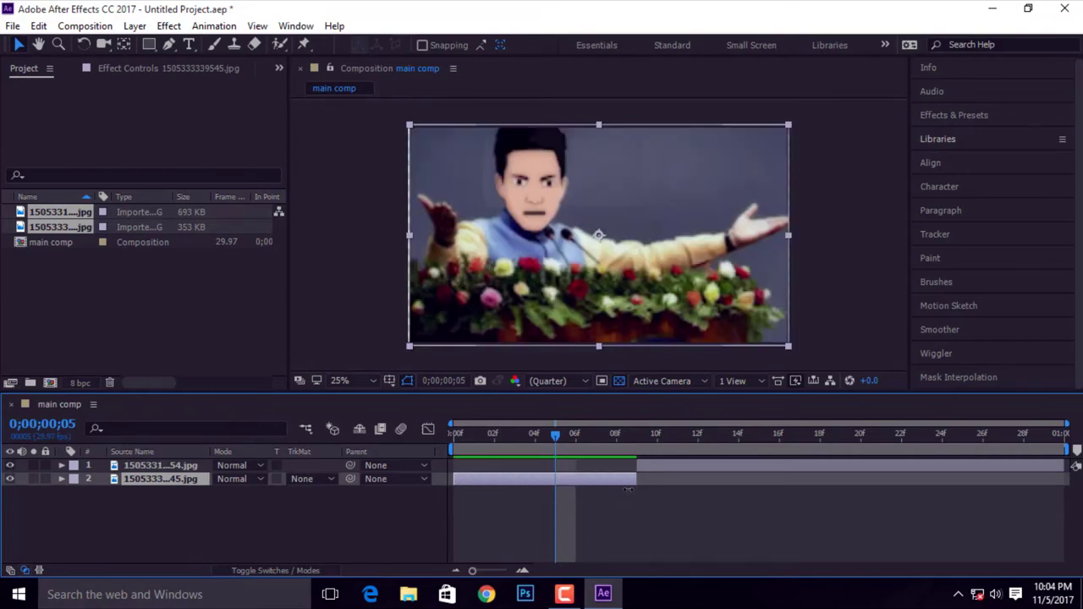
click(982, 116)
Search 'gauss', apply Gaussian Blur to 1505331002154.jpg, and scrub Blurriness up then back down.
key(Page_Down)
key(Page_Down)
key(Page_Down)
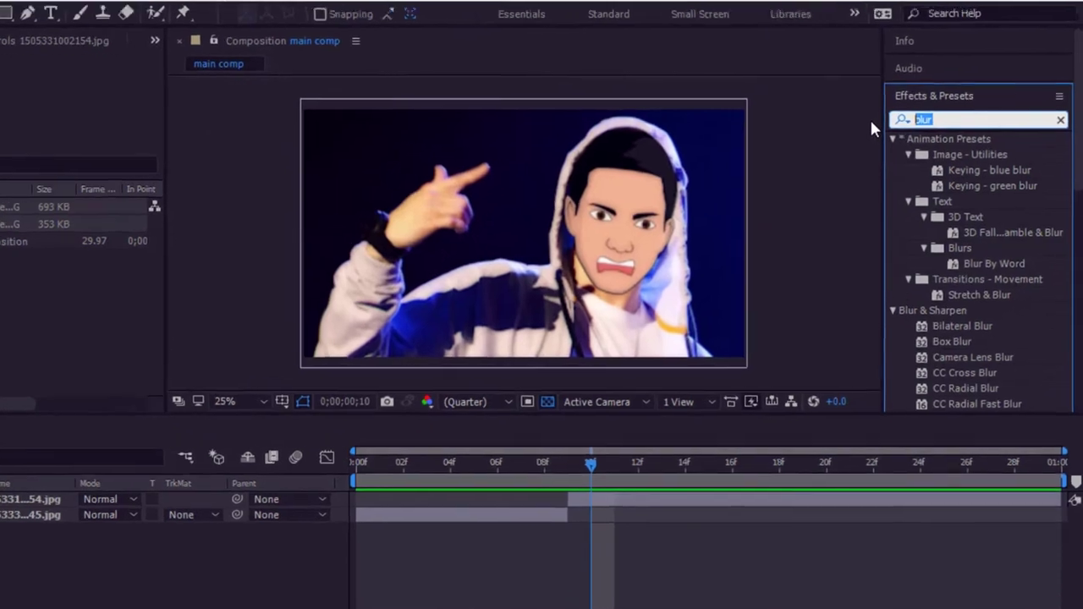
text(ga)
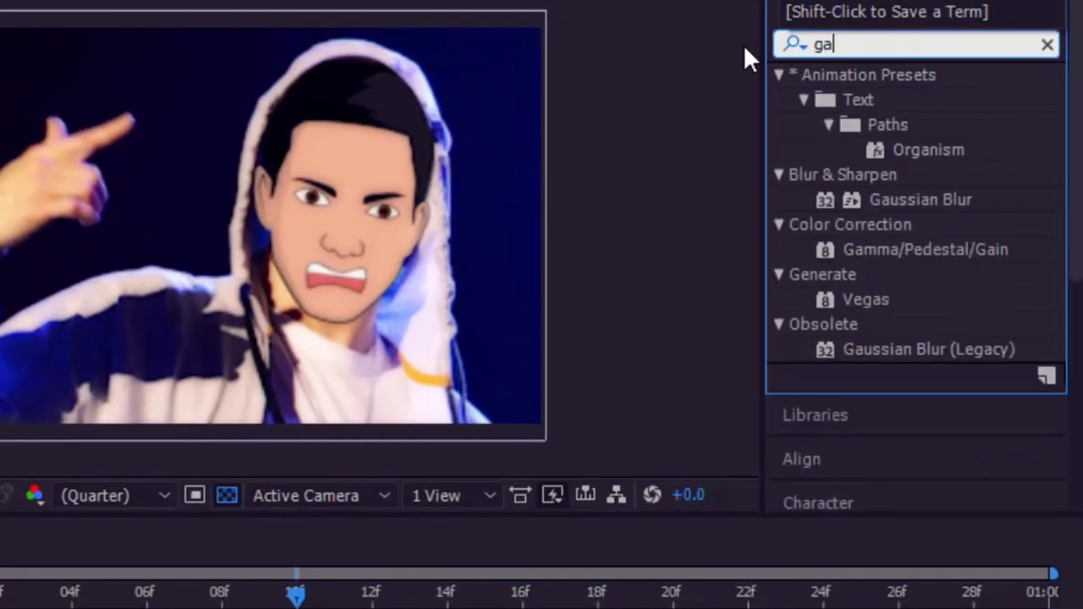
text(uss)
mouse_move(924, 102)
mouse_down()
mouse_move(393, 131)
mouse_move(238, 168)
mouse_up()
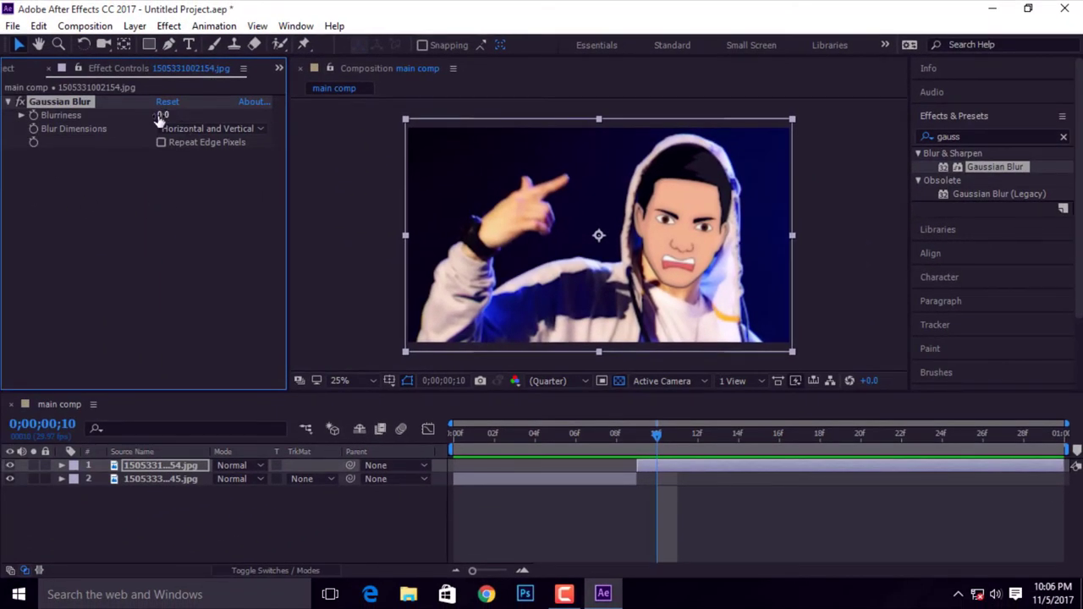
drag(157, 116, 463, 135)
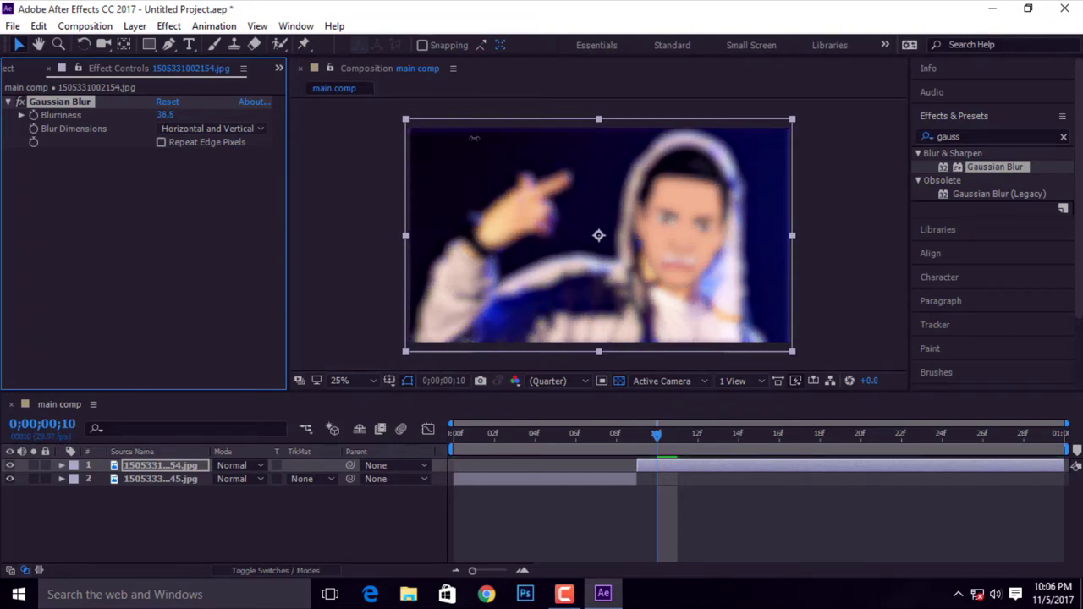
drag(474, 138, 193, 133)
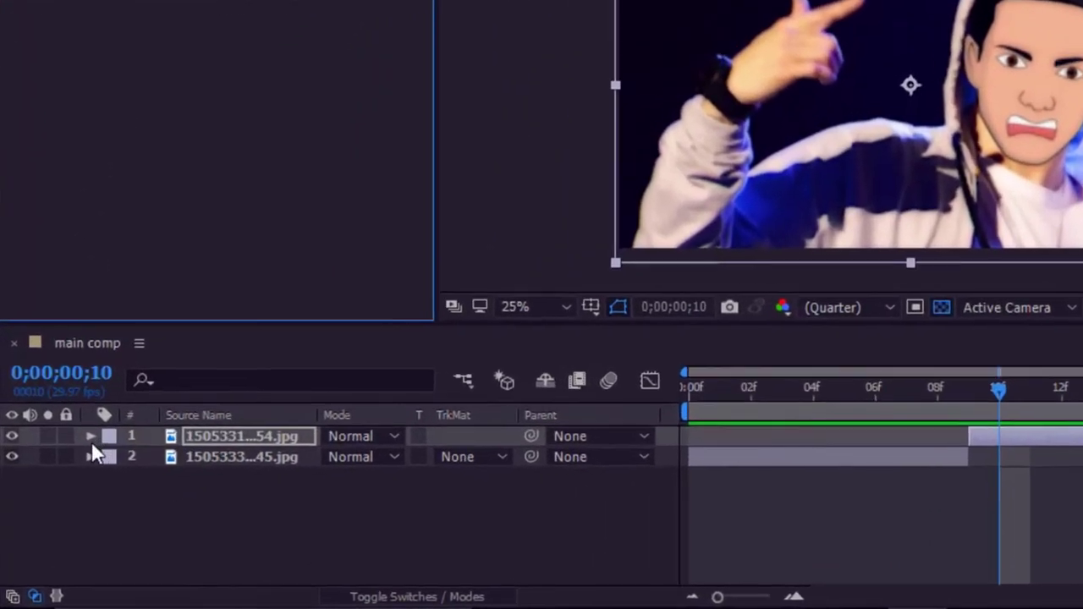
Set the Gaussian Blur Blurriness on layer 1 to 9.9 in the timeline, then collapse the layer.
click(60, 464)
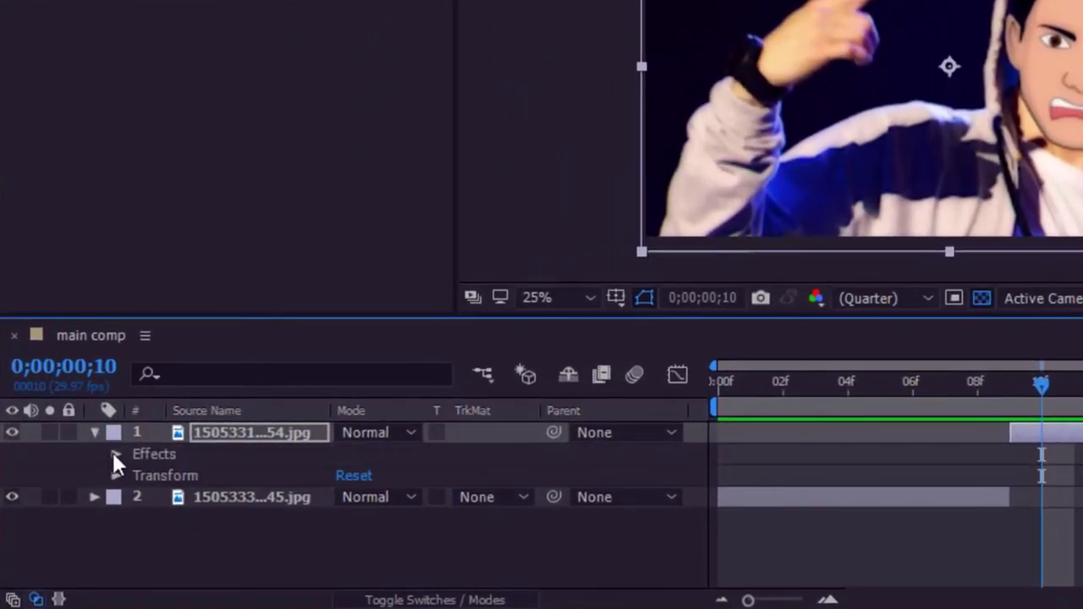
click(115, 452)
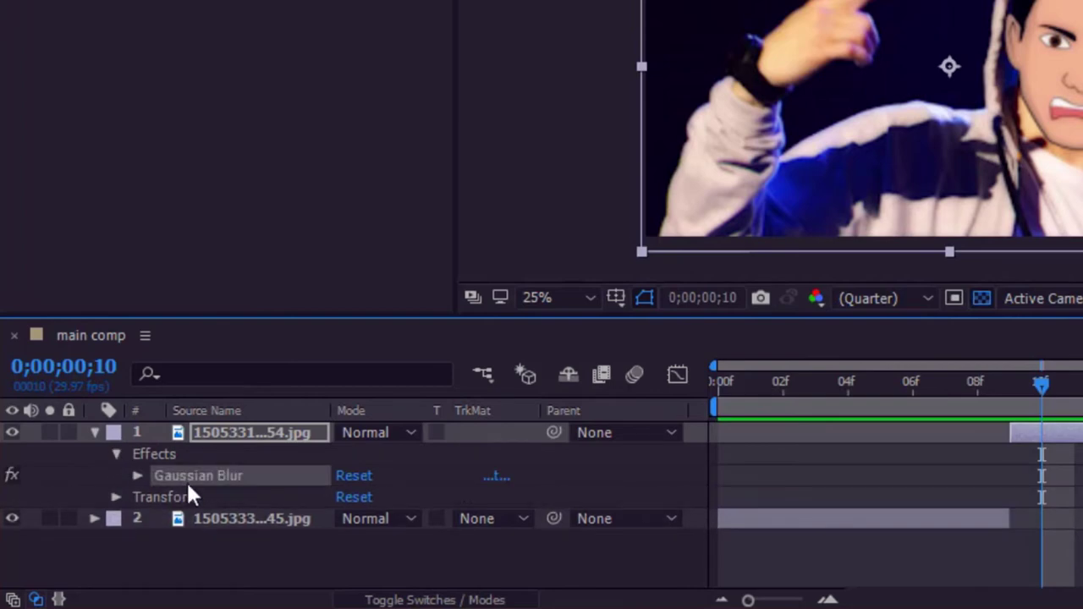
click(136, 475)
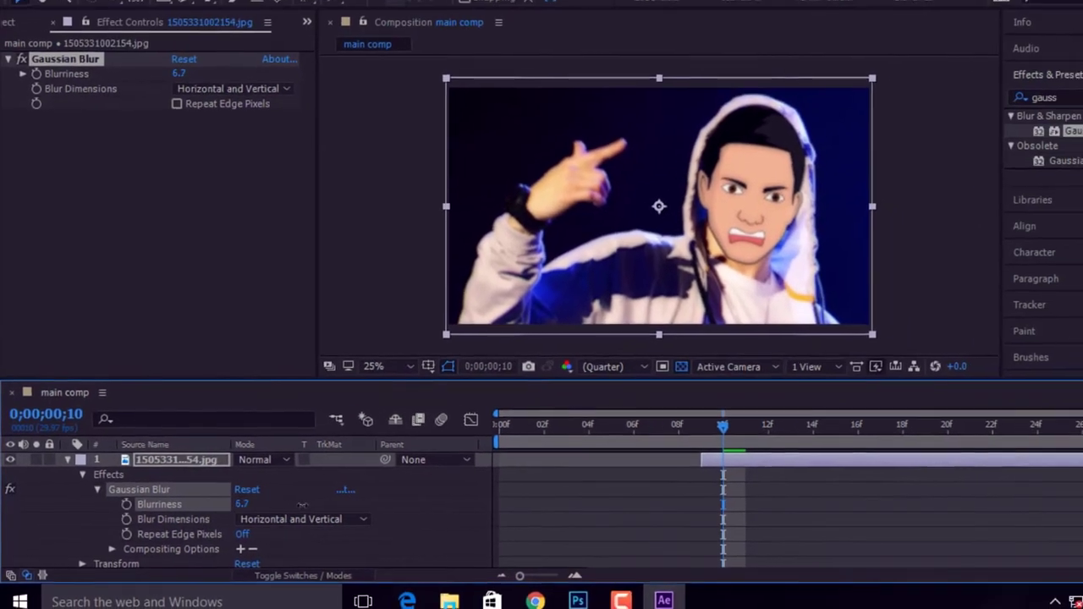
drag(301, 500, 420, 500)
drag(307, 503, 244, 504)
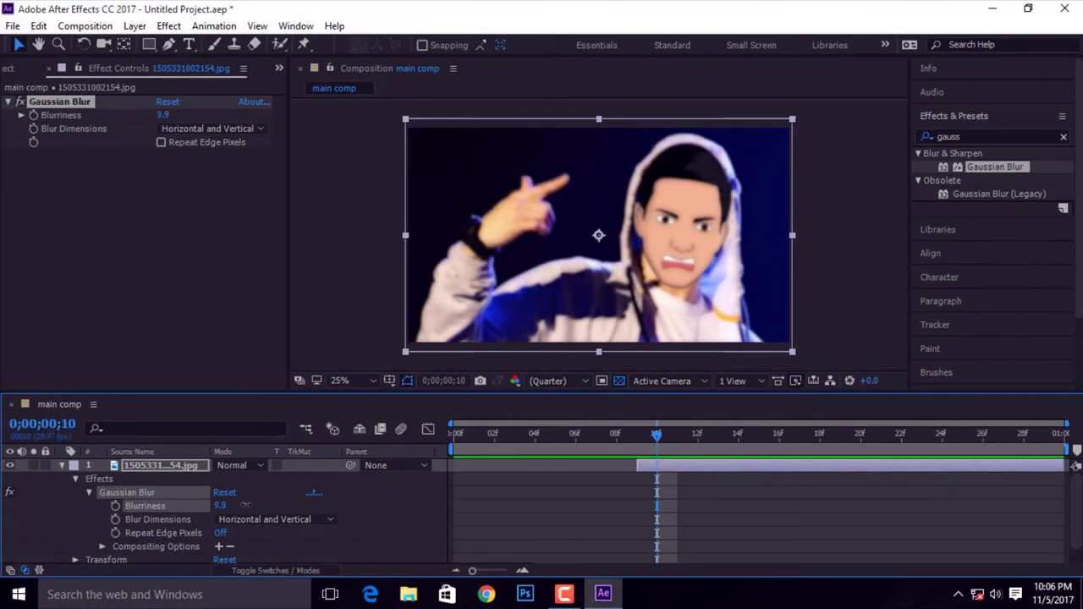
click(62, 465)
click(1068, 547)
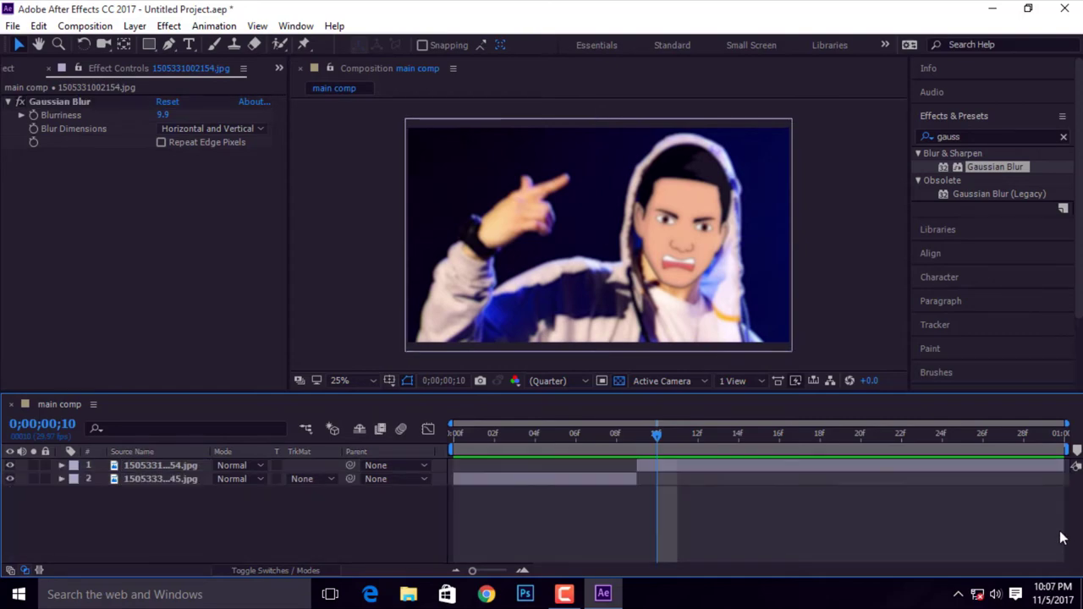
drag(1064, 531, 509, 447)
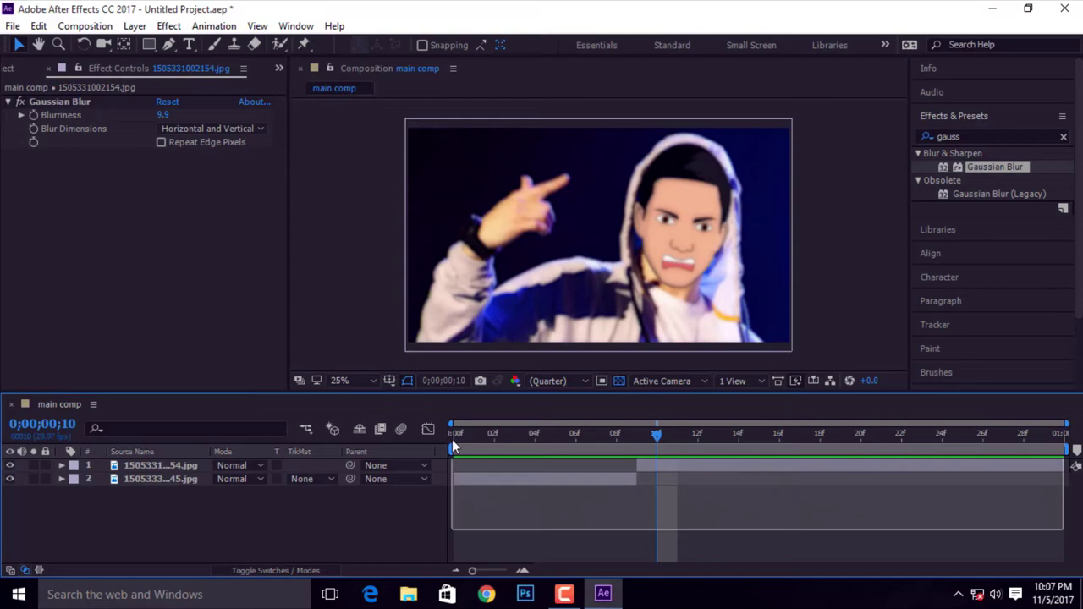
Add main comp to the Render Queue.
drag(508, 441, 452, 439)
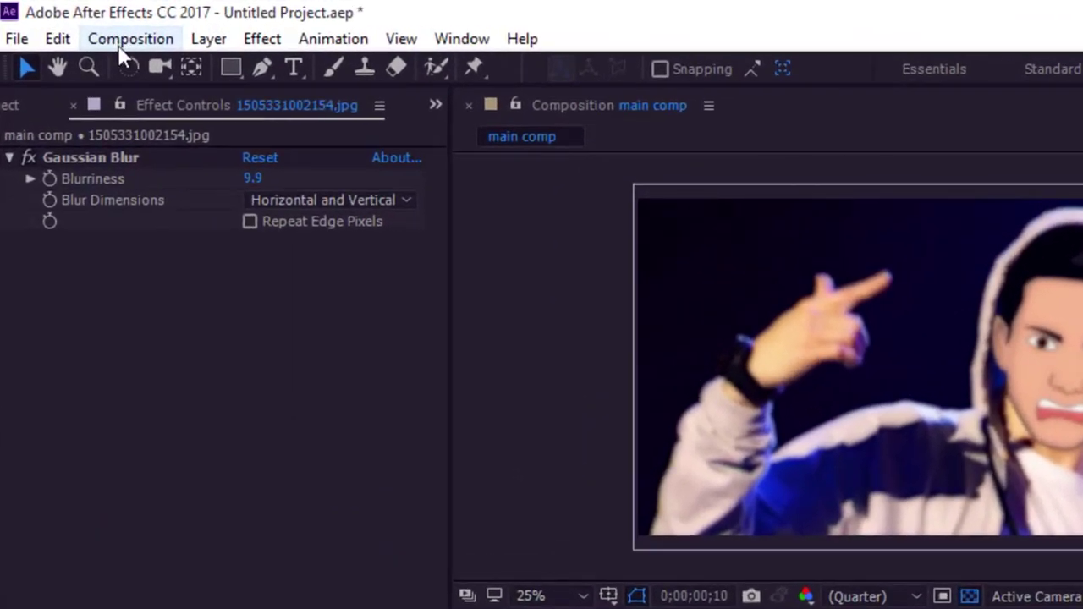
click(81, 28)
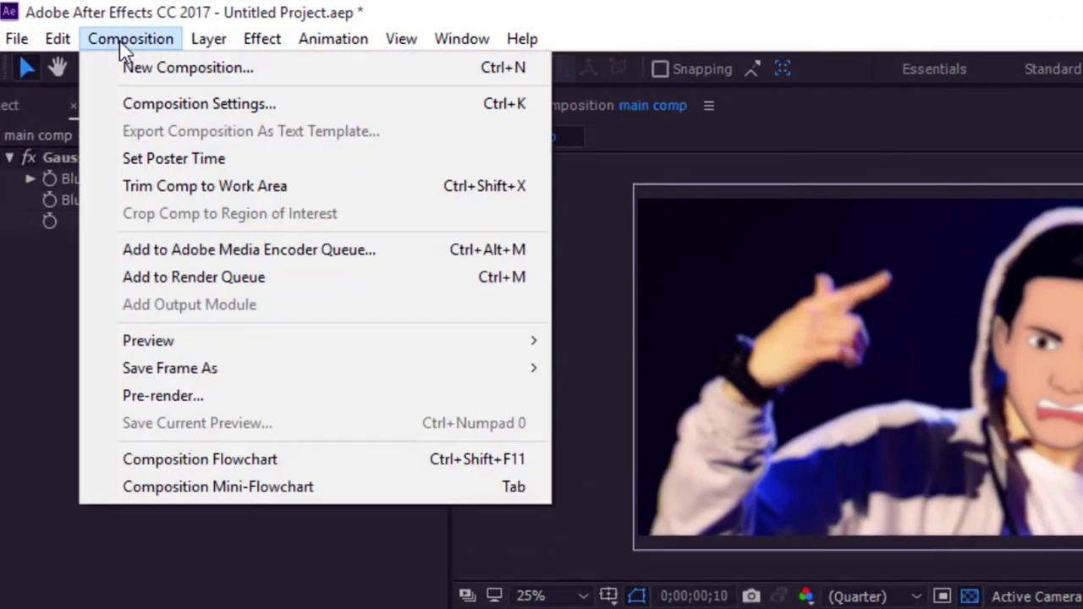
click(164, 278)
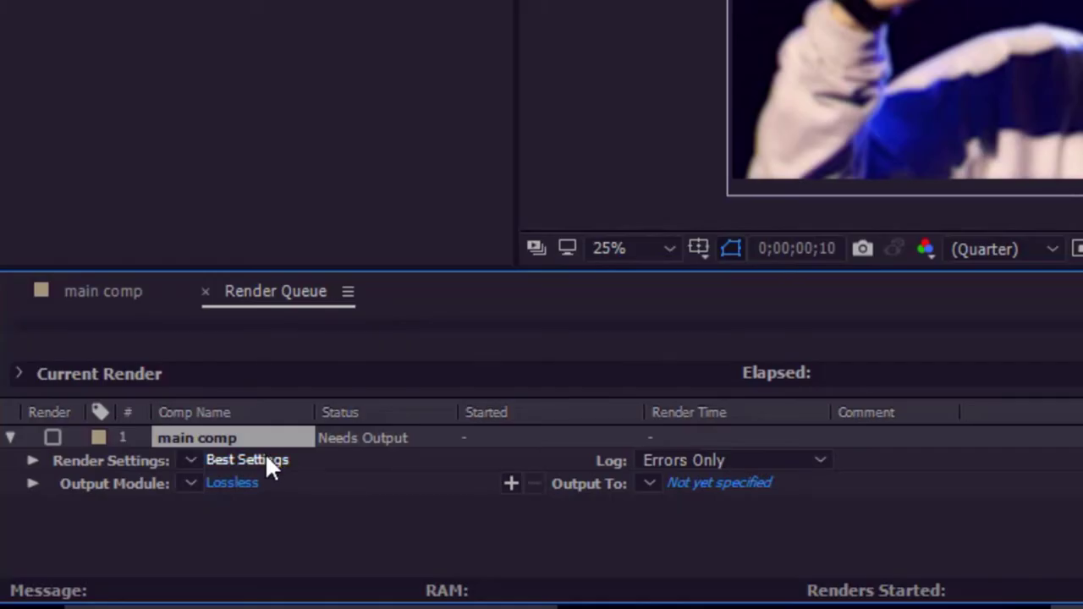
Set render settings to Best quality, Full resolution and a fixed 30 fps frame rate.
click(267, 459)
click(501, 111)
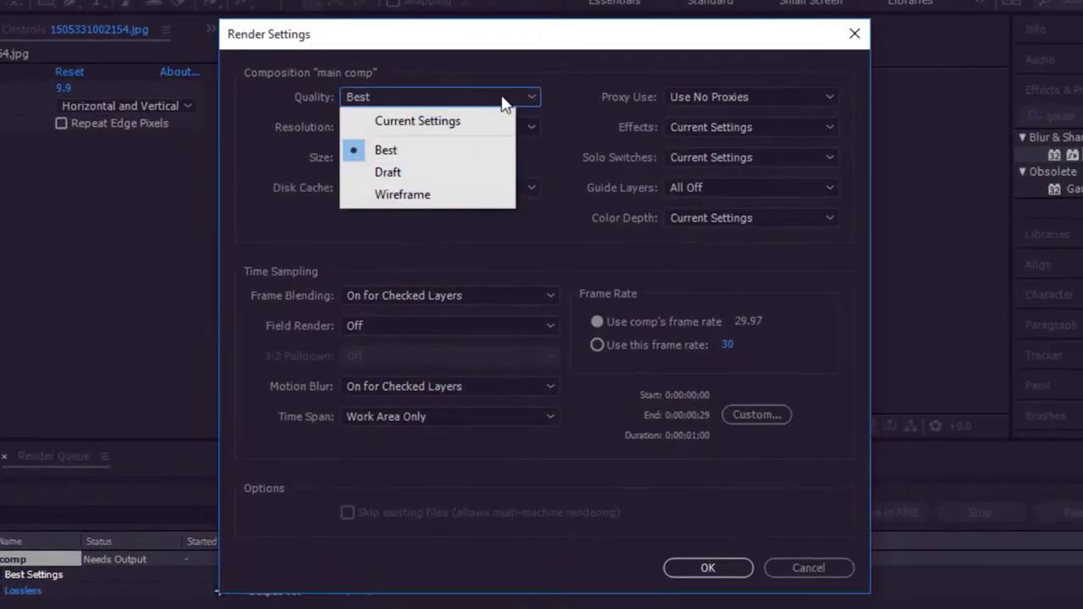
click(446, 155)
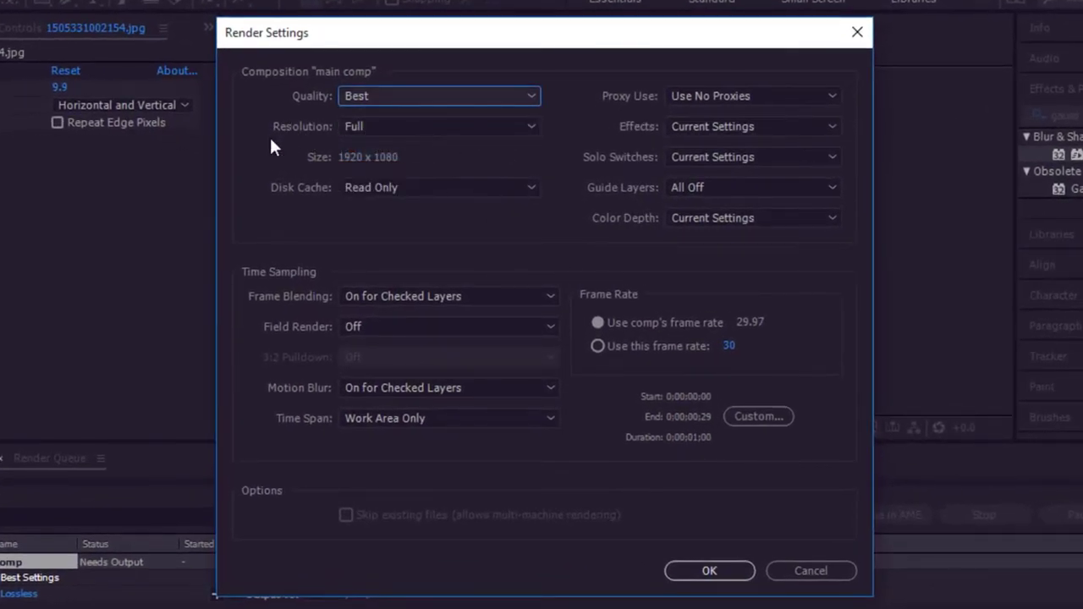
click(441, 130)
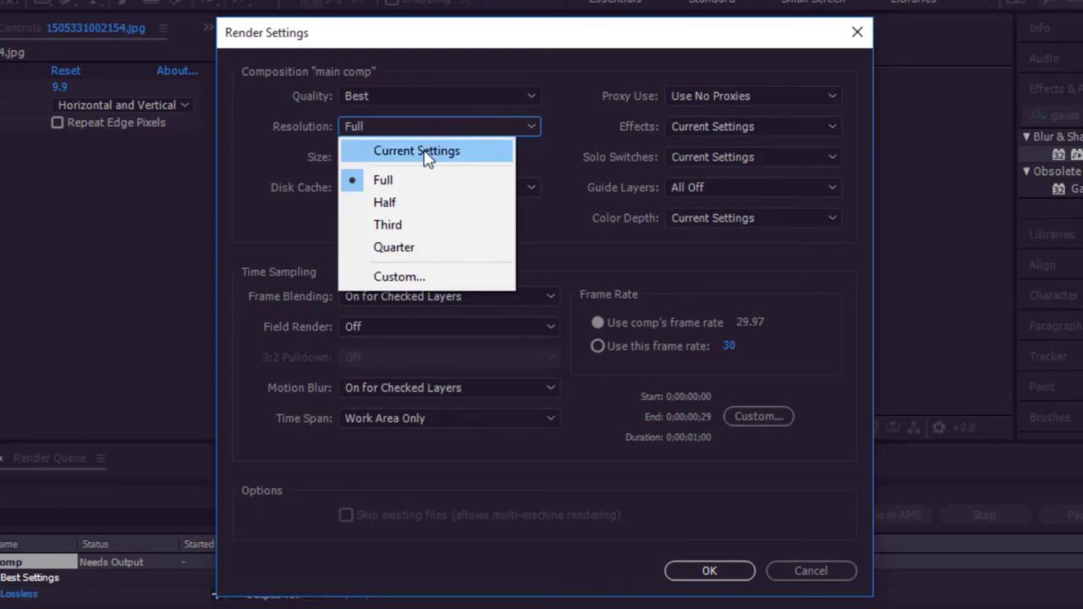
click(429, 156)
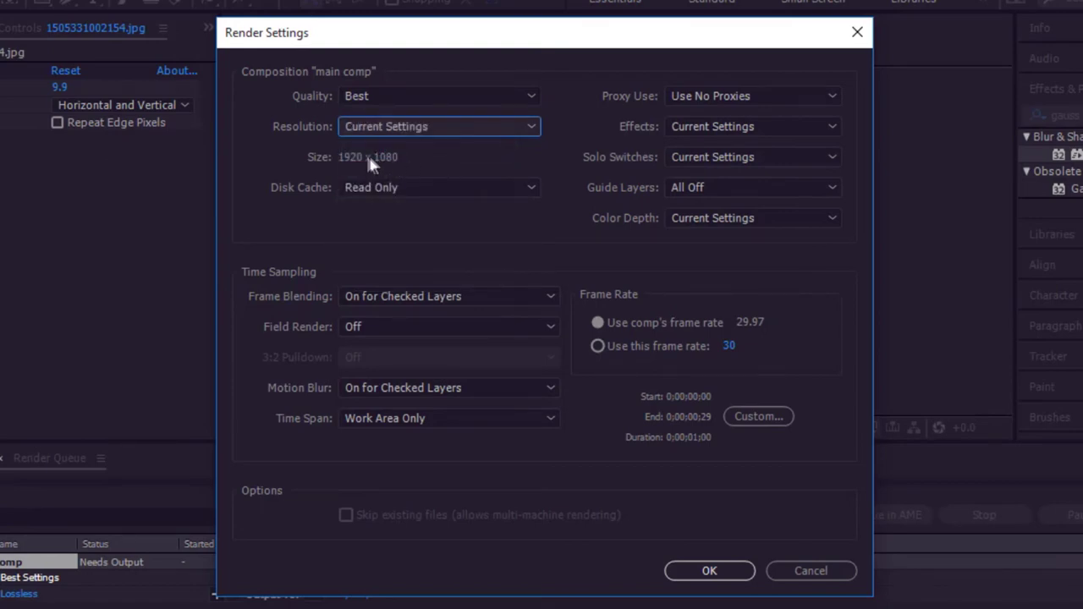
click(531, 126)
click(418, 181)
click(731, 348)
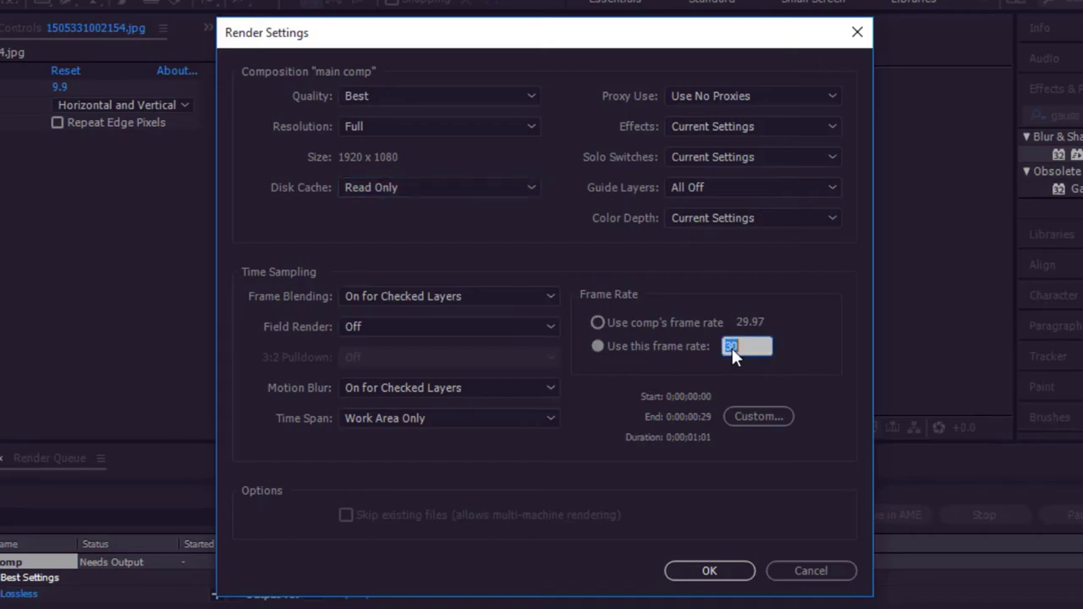
click(747, 346)
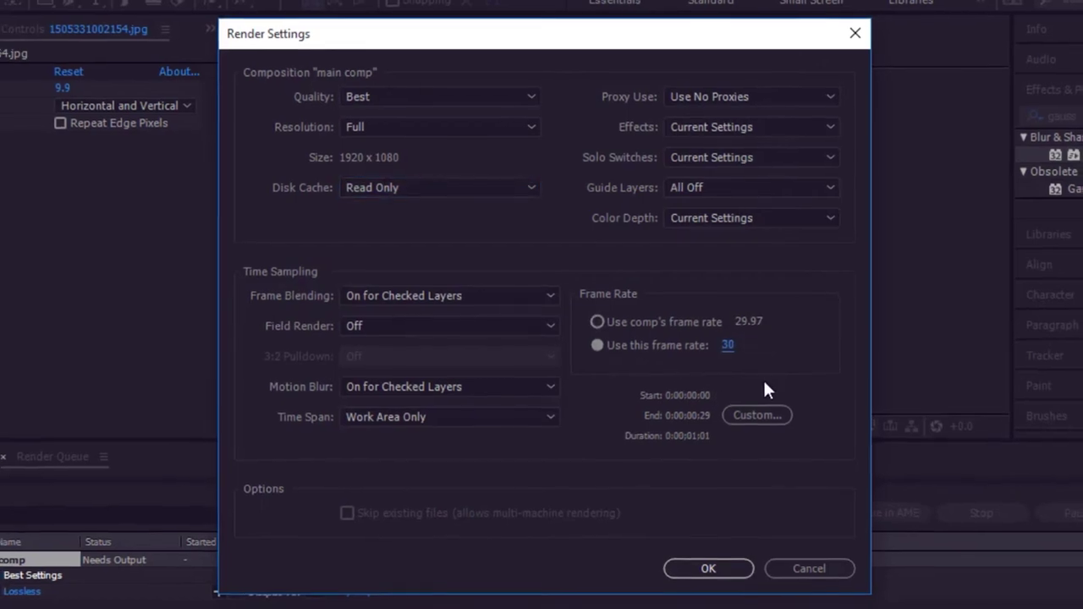
click(715, 576)
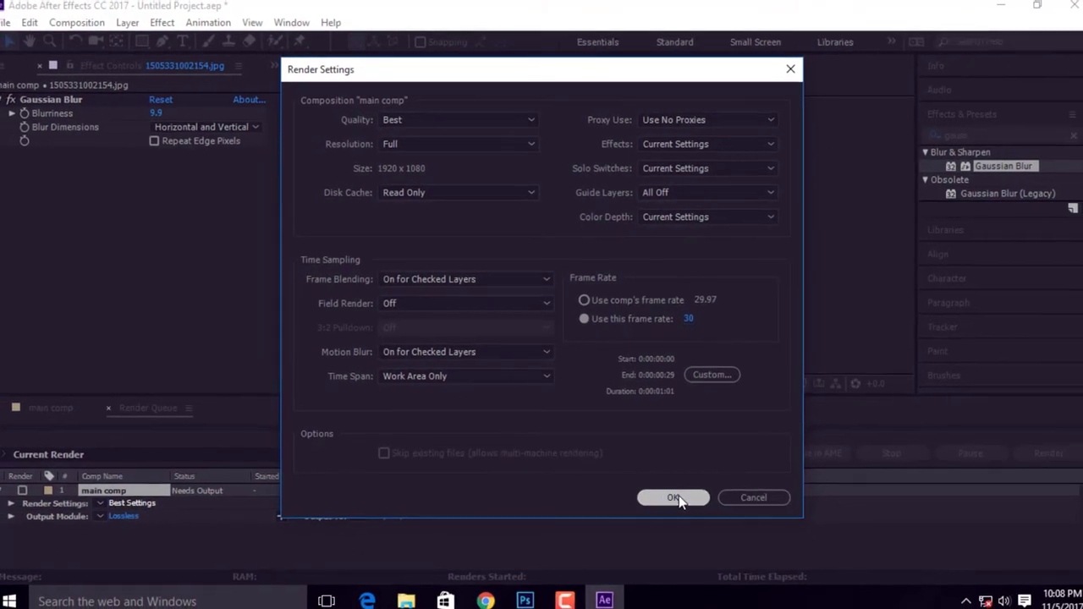
click(685, 514)
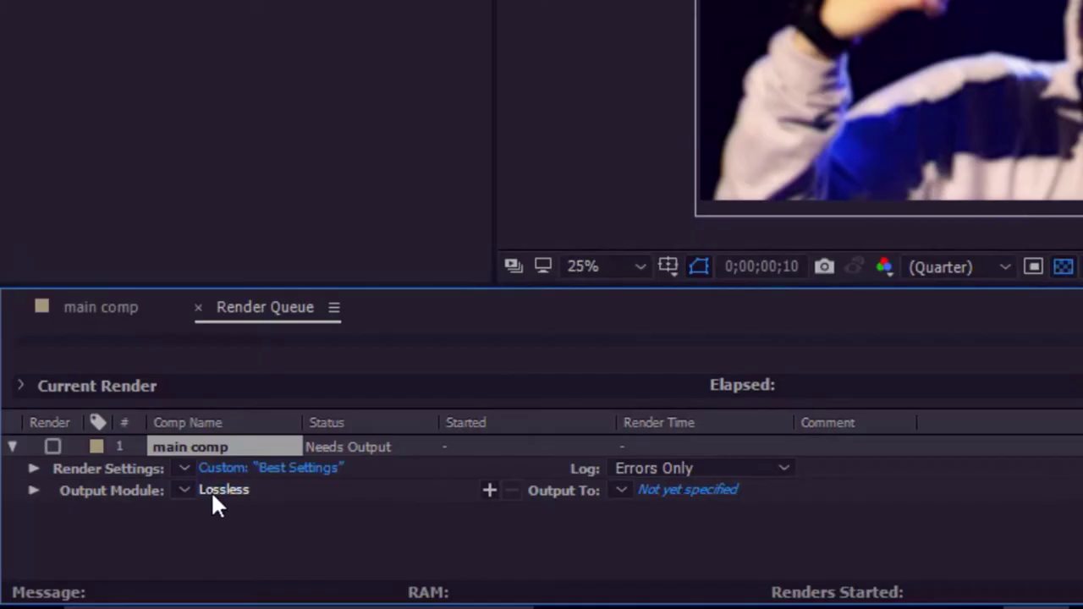
Set the output module format to QuickTime.
click(216, 492)
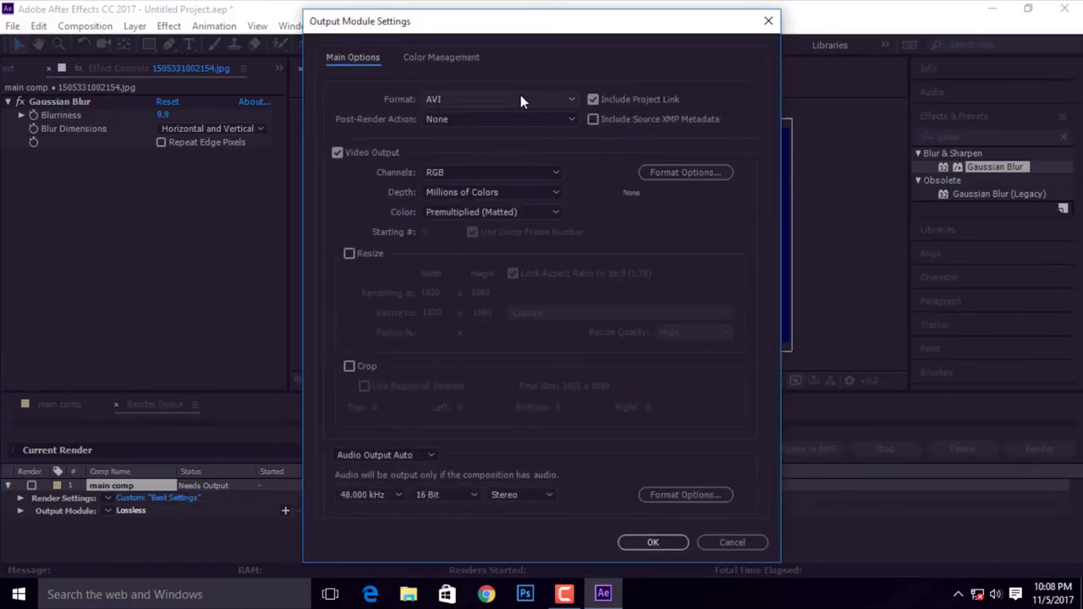
click(520, 99)
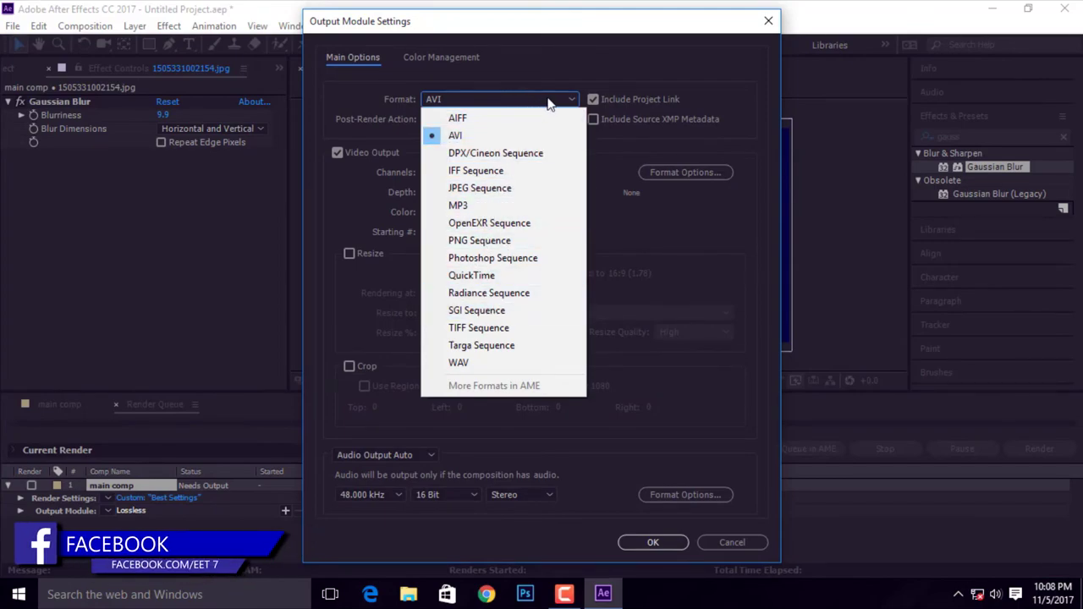
click(481, 279)
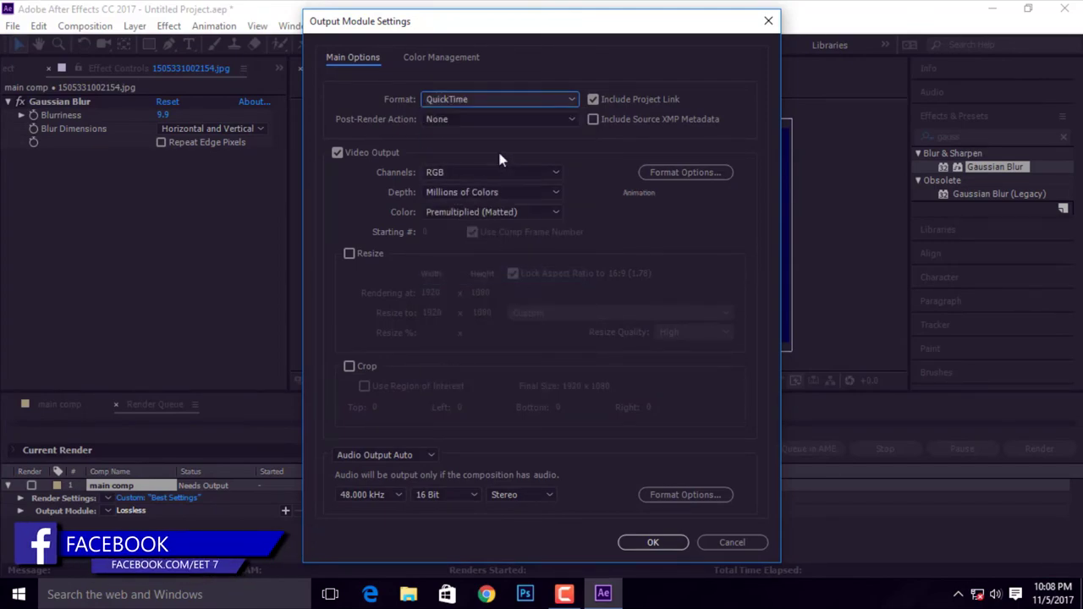
In the QuickTime options, choose the H.264 video codec and AAC audio codec.
click(654, 170)
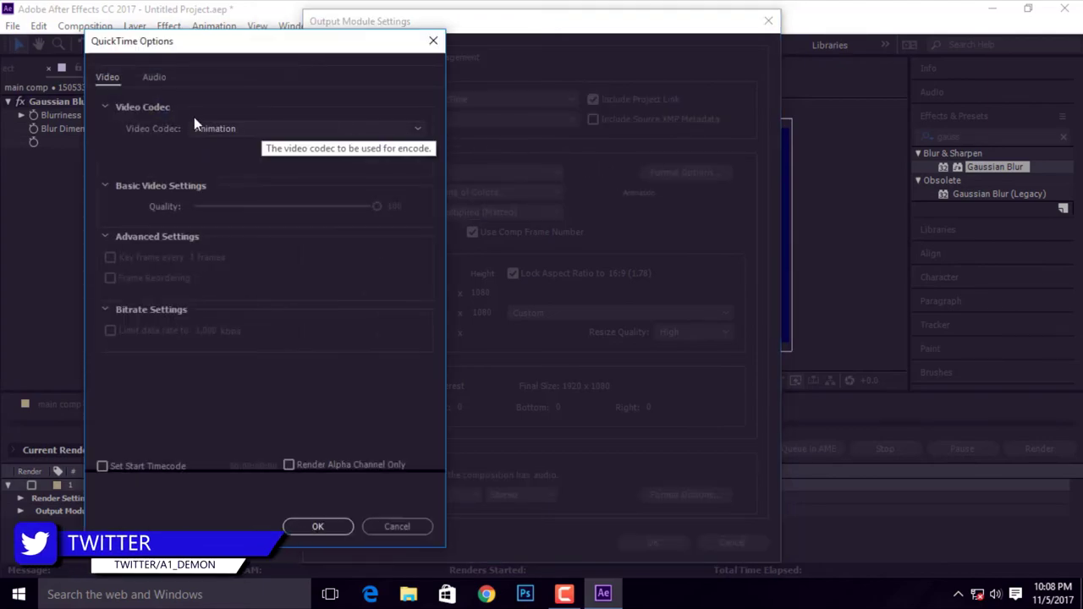
click(352, 131)
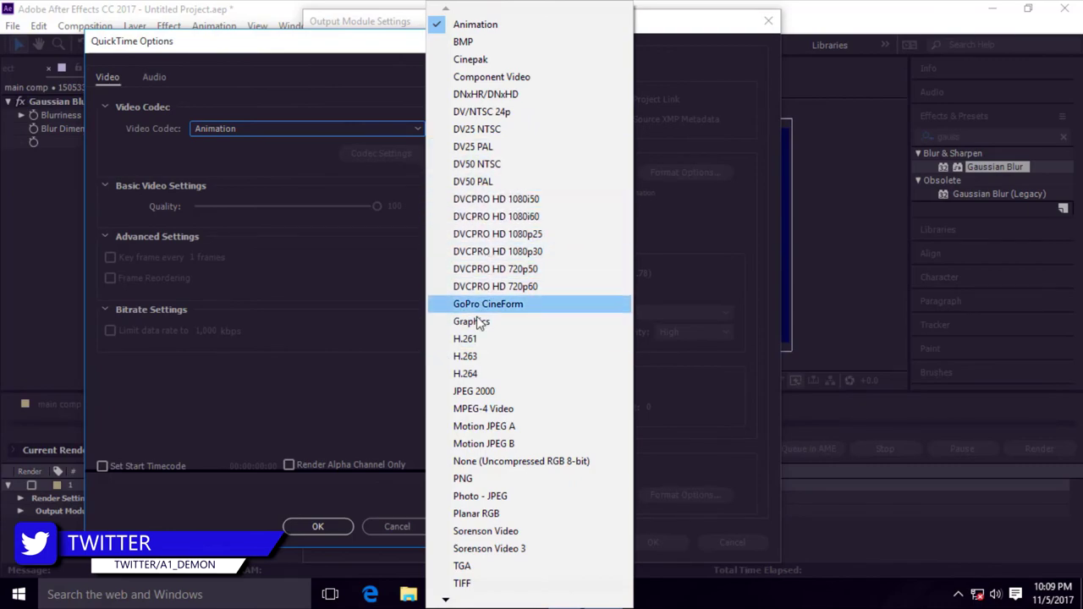
click(478, 373)
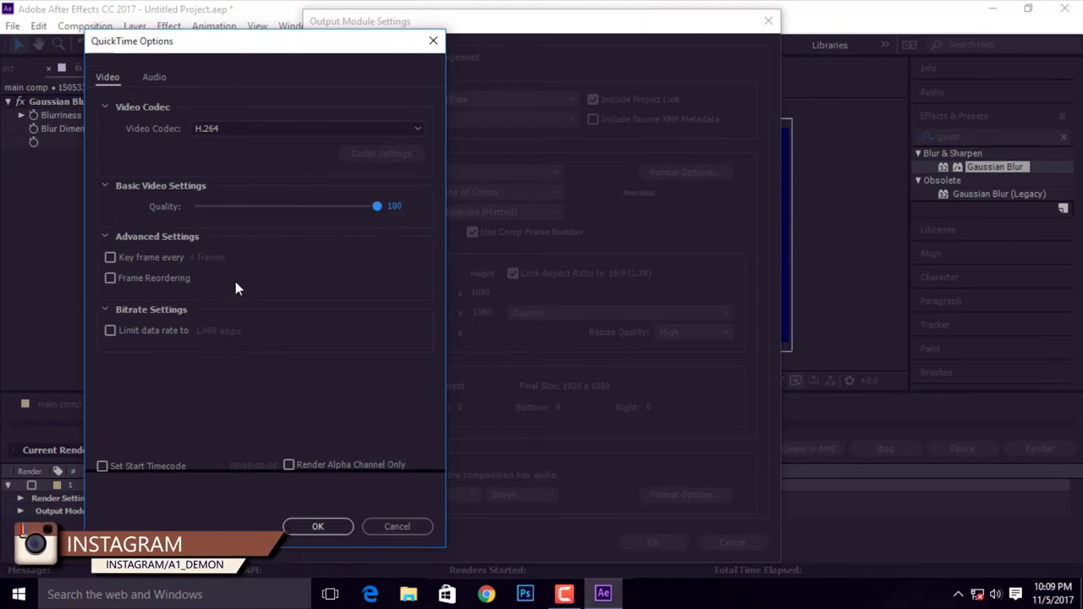
click(155, 77)
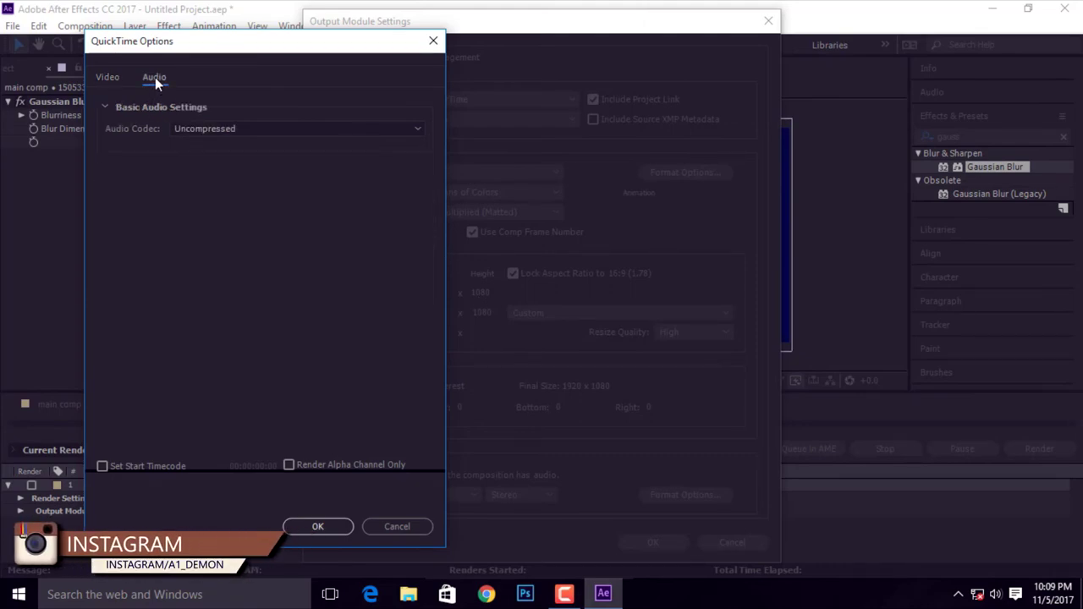
click(280, 127)
click(230, 165)
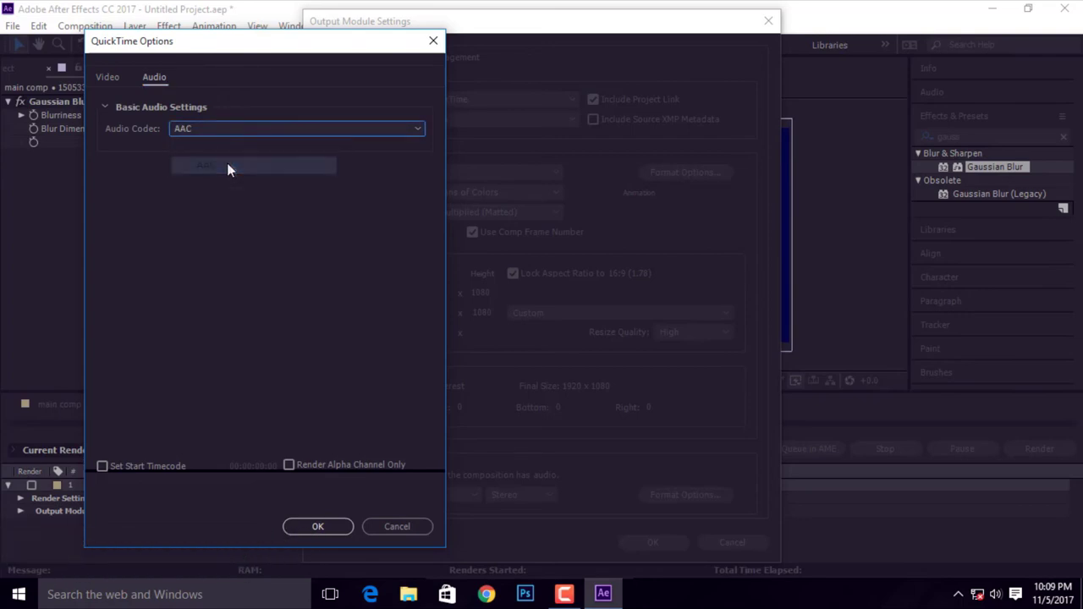
click(108, 79)
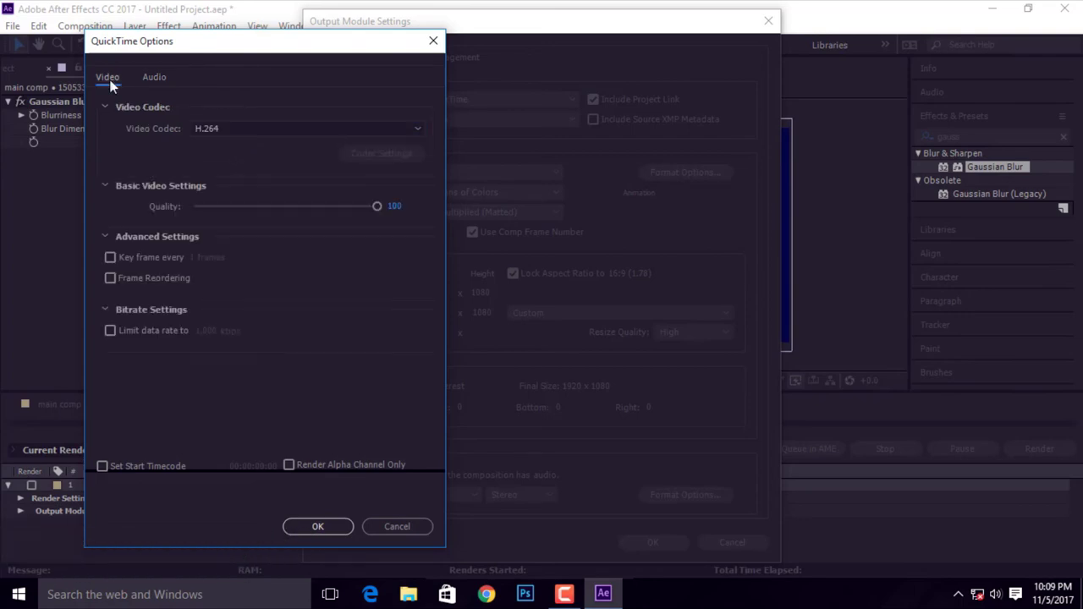
click(313, 526)
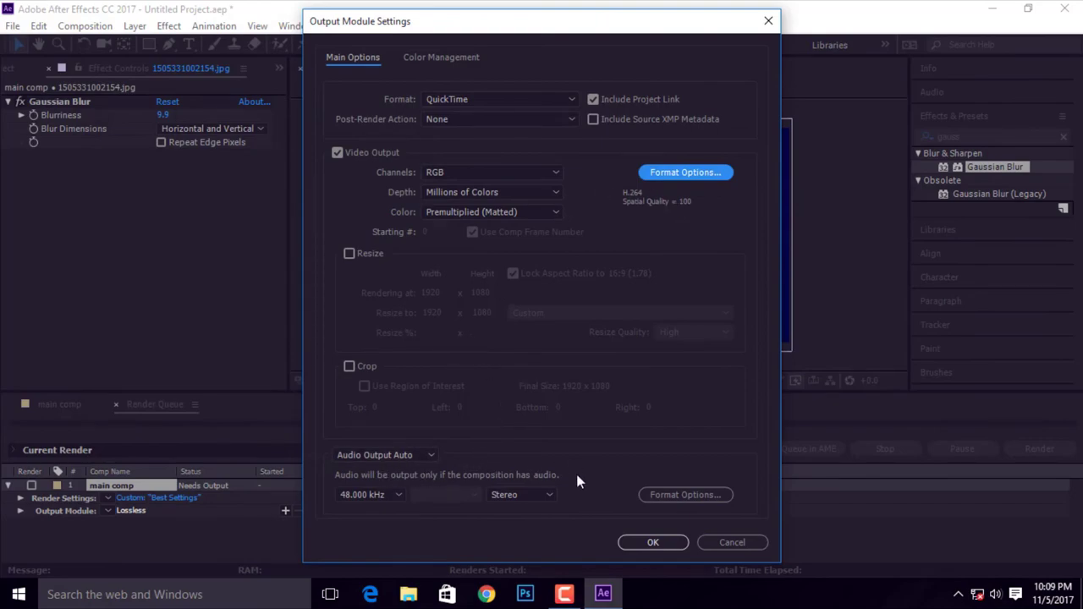
Accept the QuickTime output module settings and set the output file to main comp.mov on the Desktop.
click(652, 542)
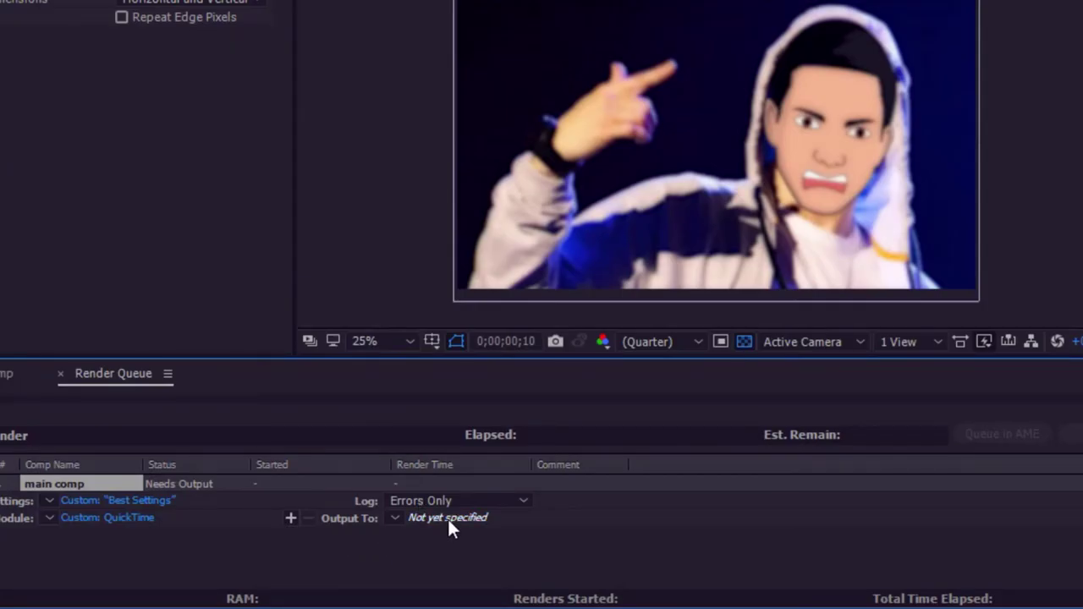
click(447, 516)
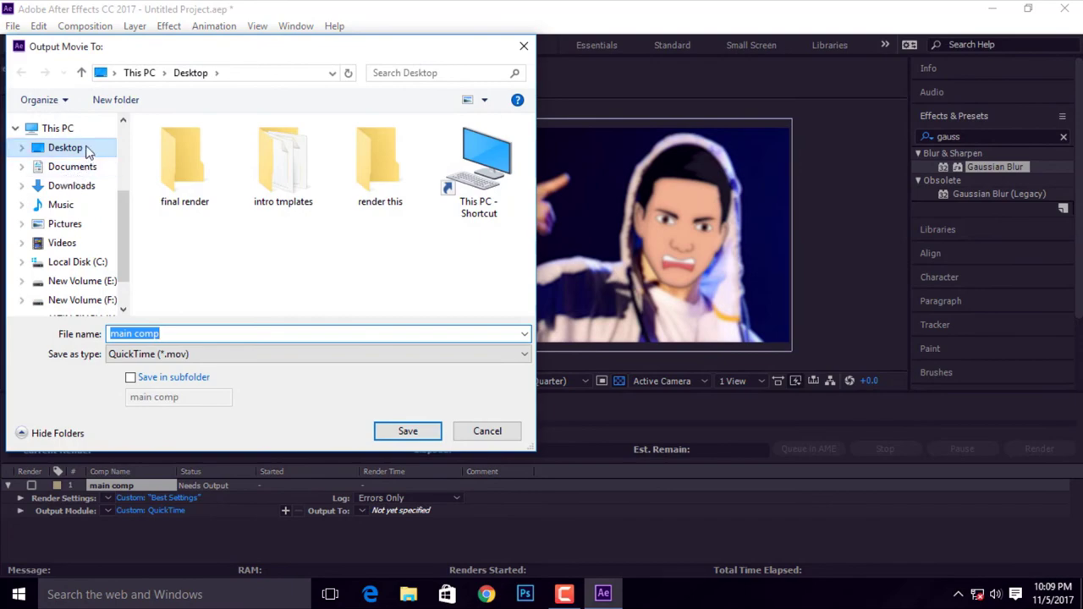
click(87, 148)
click(118, 335)
click(285, 332)
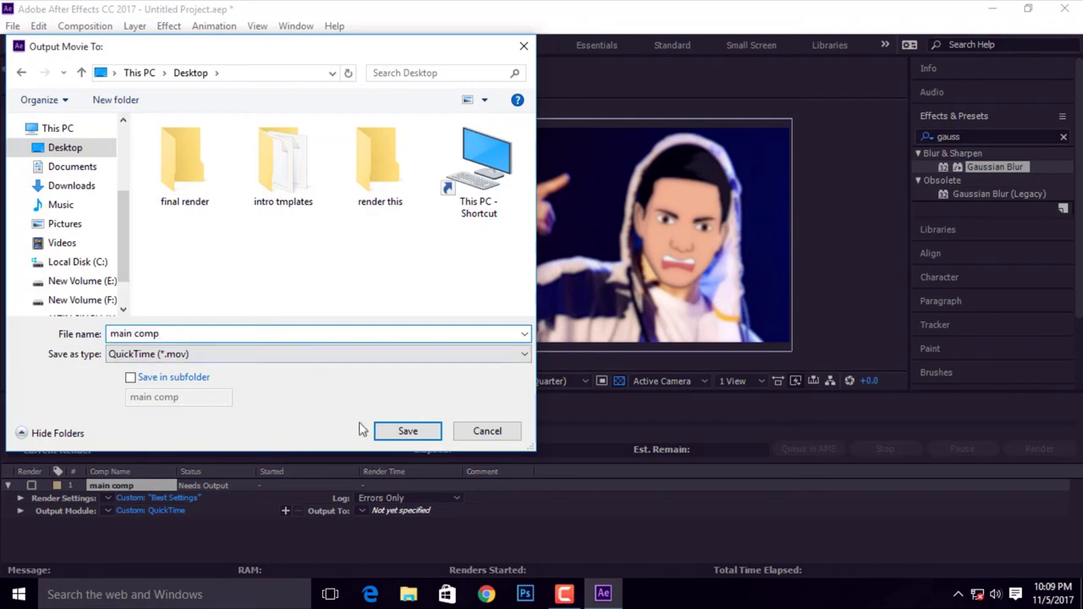
click(406, 431)
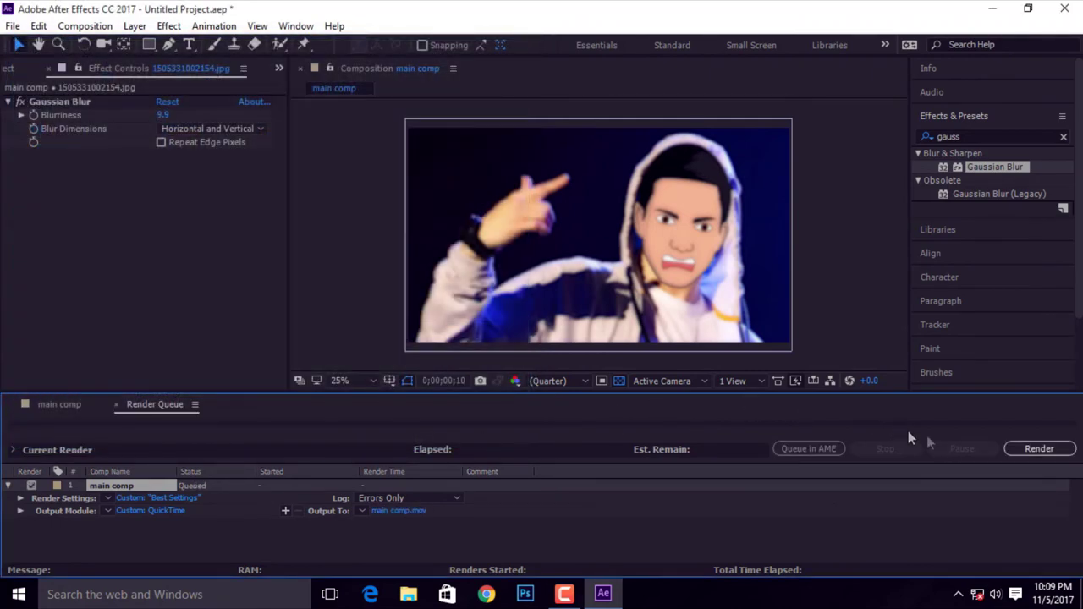
Start rendering the queued main comp to main comp.mov from the Render Queue.
click(1031, 452)
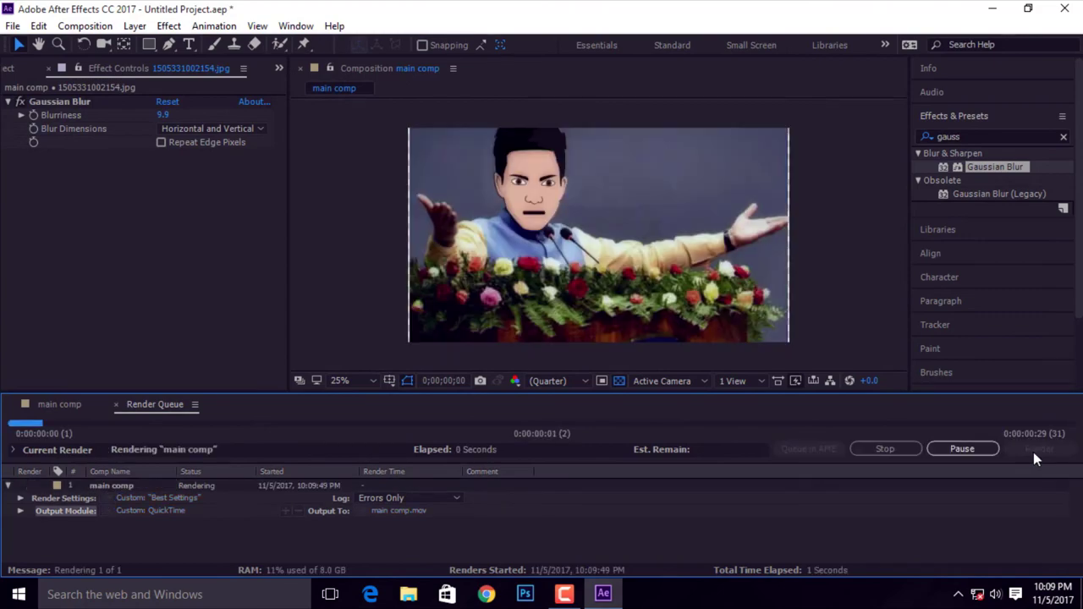